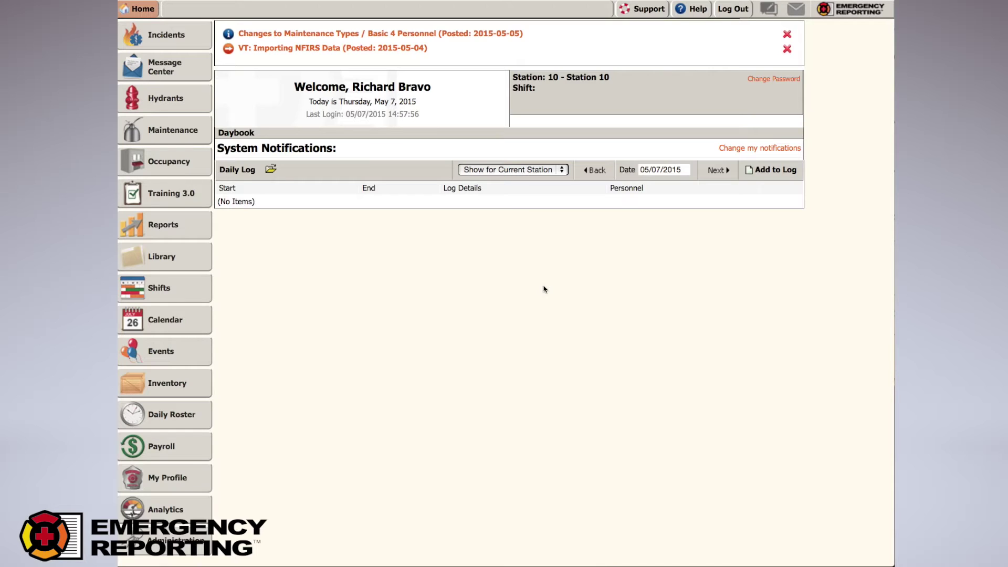
Open the interface Submissions log in Administration and download and open the XML file of the newest submission, NEU1234
{"action": "left_click", "coordinate": [168, 541]}
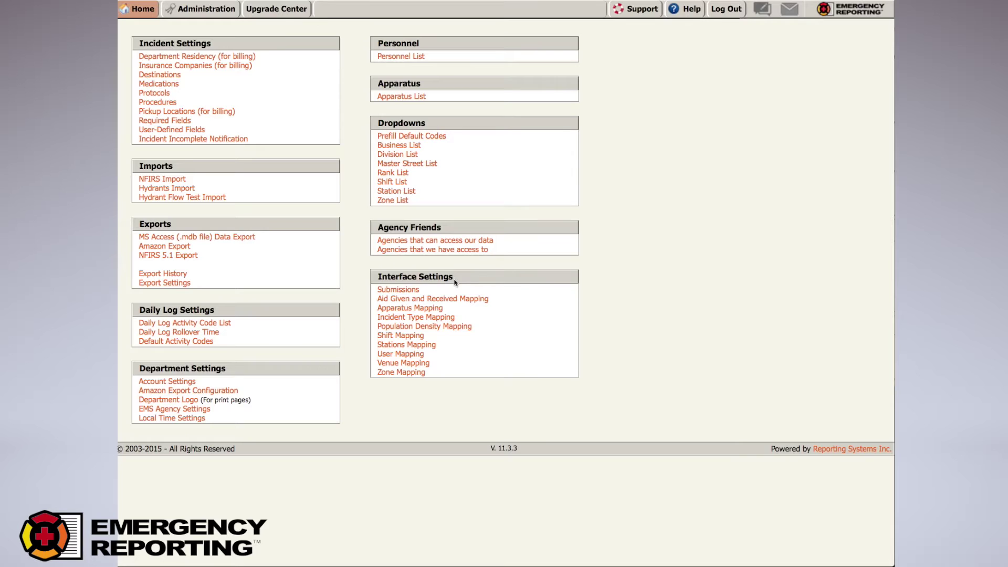
{"action": "left_click", "coordinate": [401, 291]}
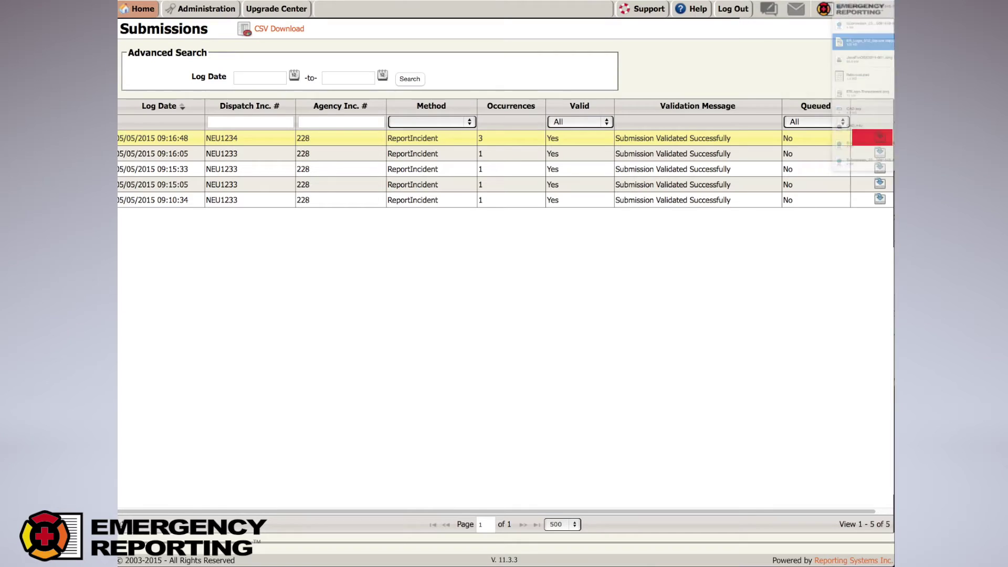
{"action": "double_click", "coordinate": [866, 23]}
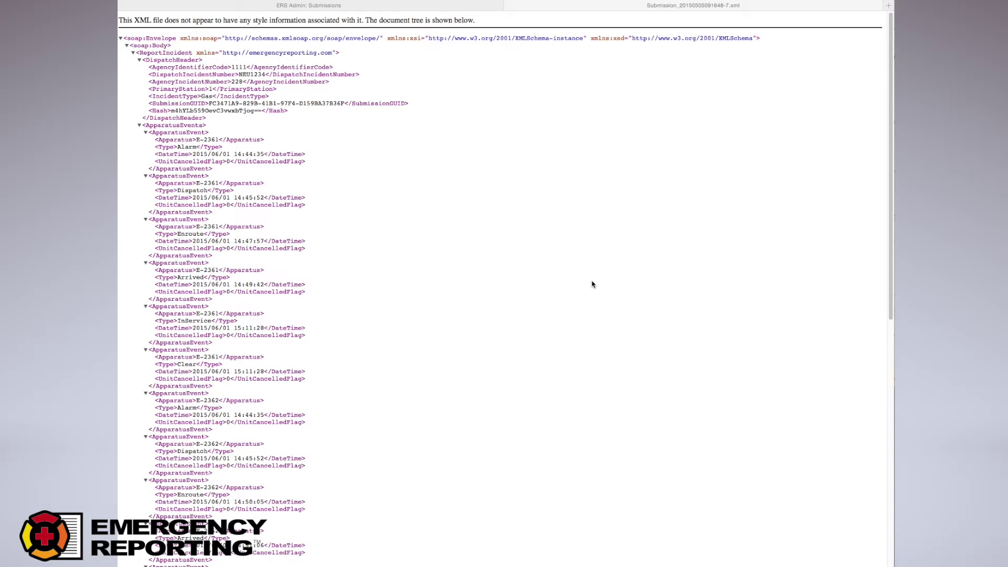
Examine the submission XML, covering the dispatch header, apparatus events, incident events, location and notes
{"action": "scroll", "coordinate": [592, 284], "scroll_direction": "down", "scroll_amount": 10}
{"action": "scroll", "coordinate": [592, 283], "scroll_direction": "up", "scroll_amount": 10}
{"action": "scroll", "coordinate": [592, 284], "scroll_direction": "down", "scroll_amount": 1}
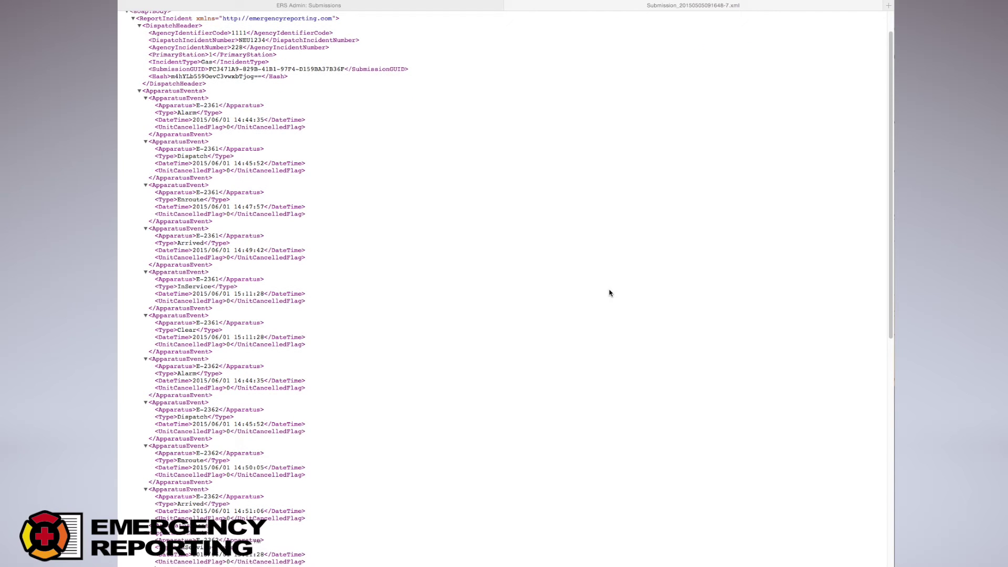
{"action": "scroll", "coordinate": [609, 292], "scroll_direction": "down", "scroll_amount": 12}
{"action": "scroll", "coordinate": [608, 292], "scroll_direction": "up", "scroll_amount": 5}
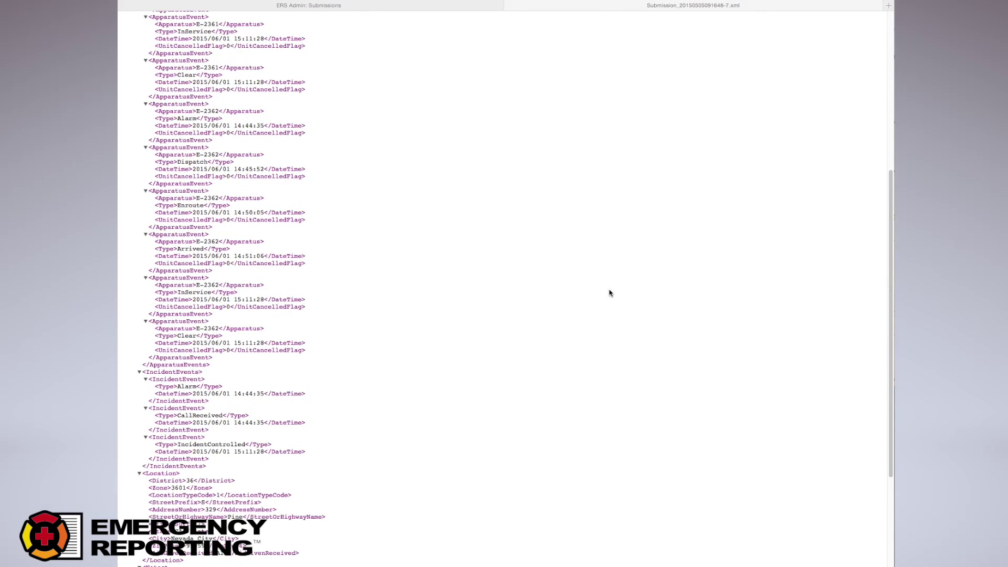
{"action": "scroll", "coordinate": [609, 293], "scroll_direction": "up", "scroll_amount": 9}
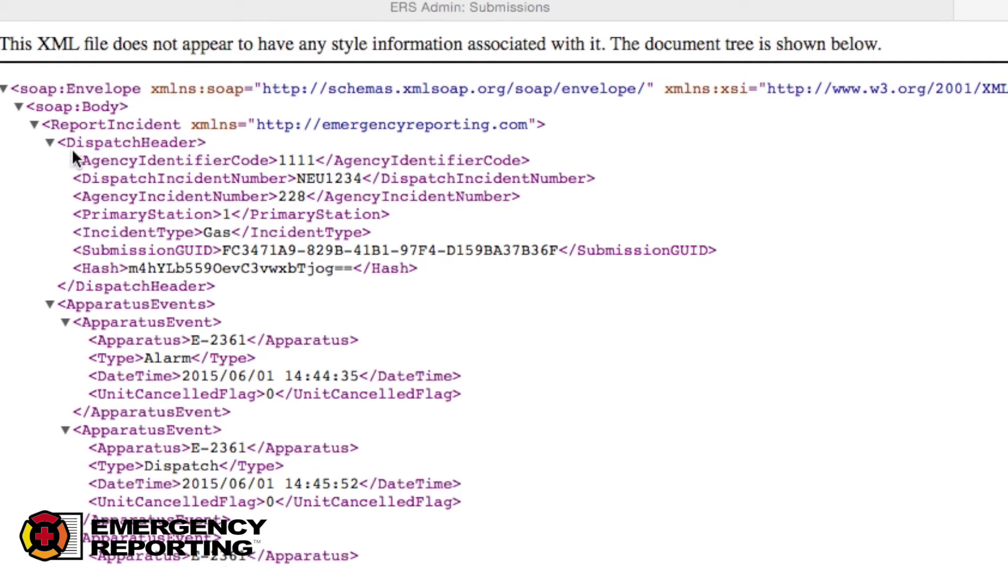
{"action": "scroll", "coordinate": [193, 251], "scroll_direction": "down", "scroll_amount": 12}
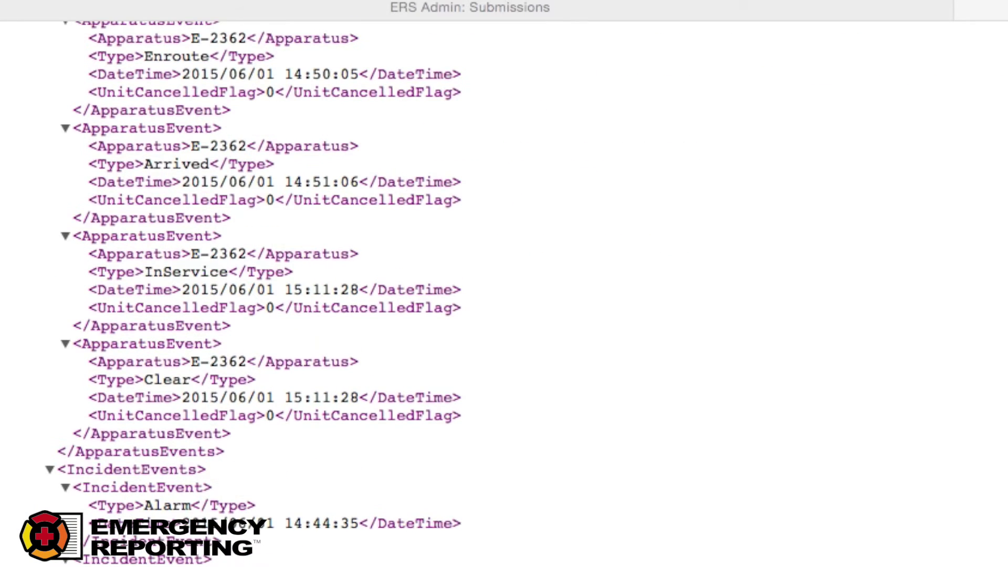
{"action": "scroll", "coordinate": [504, 293], "scroll_direction": "up", "scroll_amount": 15}
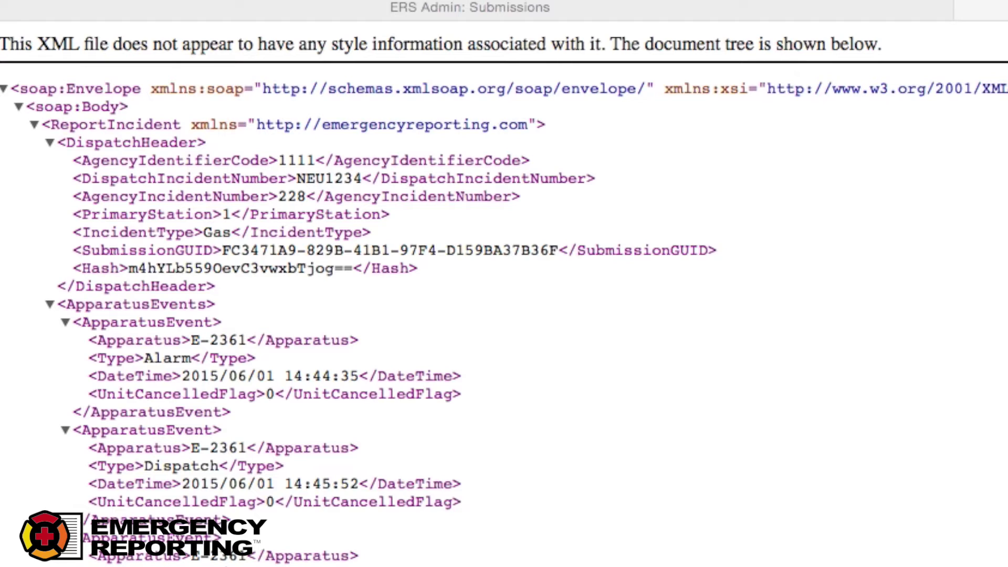
{"action": "left_click", "coordinate": [66, 179]}
{"action": "left_click", "coordinate": [189, 180]}
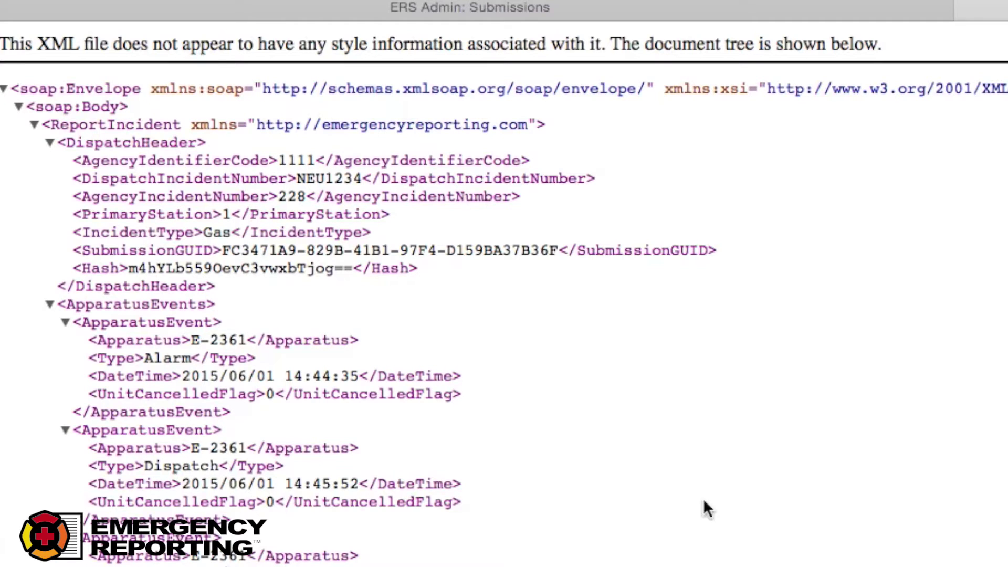
{"action": "scroll", "coordinate": [704, 506], "scroll_direction": "down", "scroll_amount": 10}
{"action": "scroll", "coordinate": [548, 551], "scroll_direction": "up", "scroll_amount": 20}
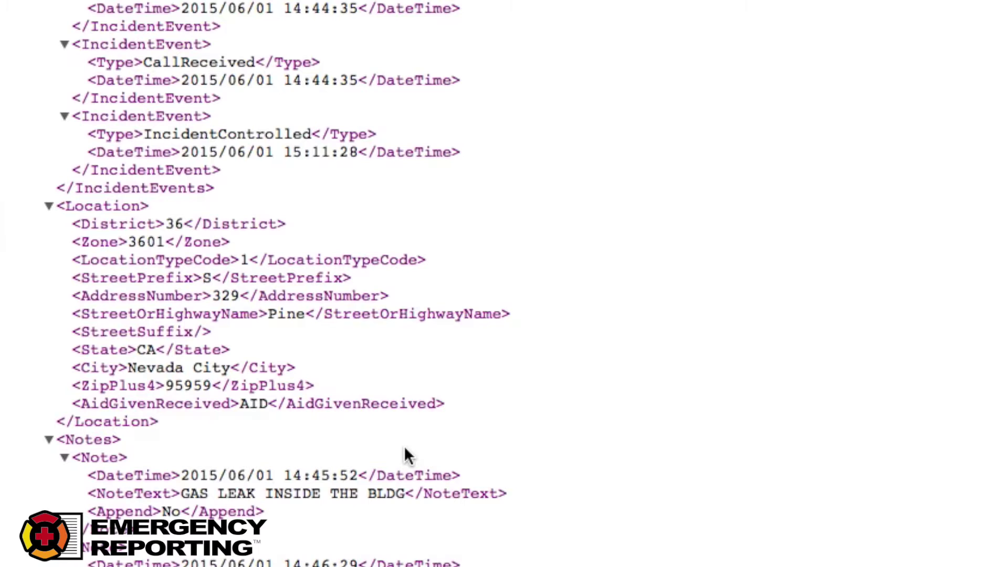
{"action": "scroll", "coordinate": [409, 455], "scroll_direction": "up", "scroll_amount": 20}
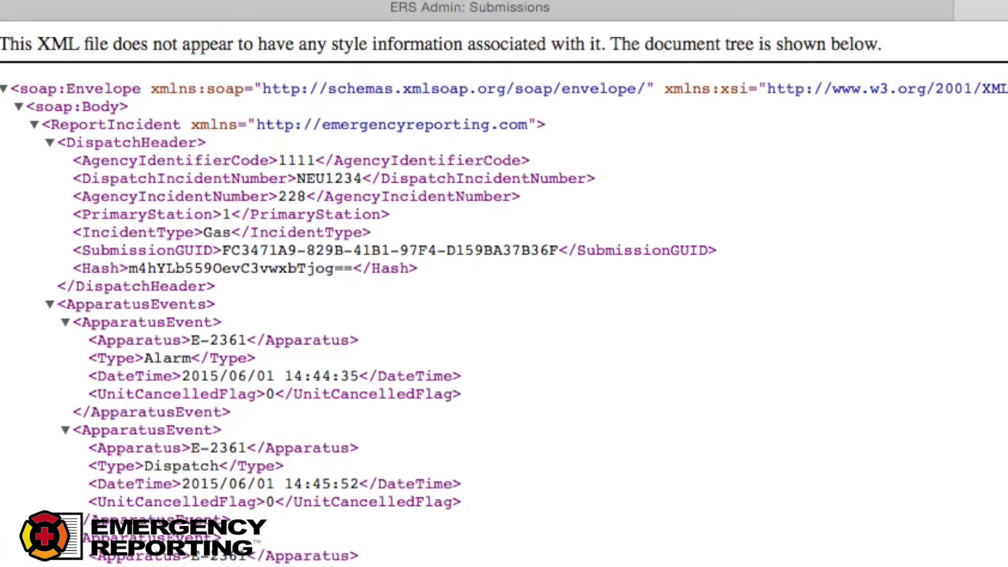
{"action": "scroll", "coordinate": [504, 294], "scroll_direction": "down", "scroll_amount": 6}
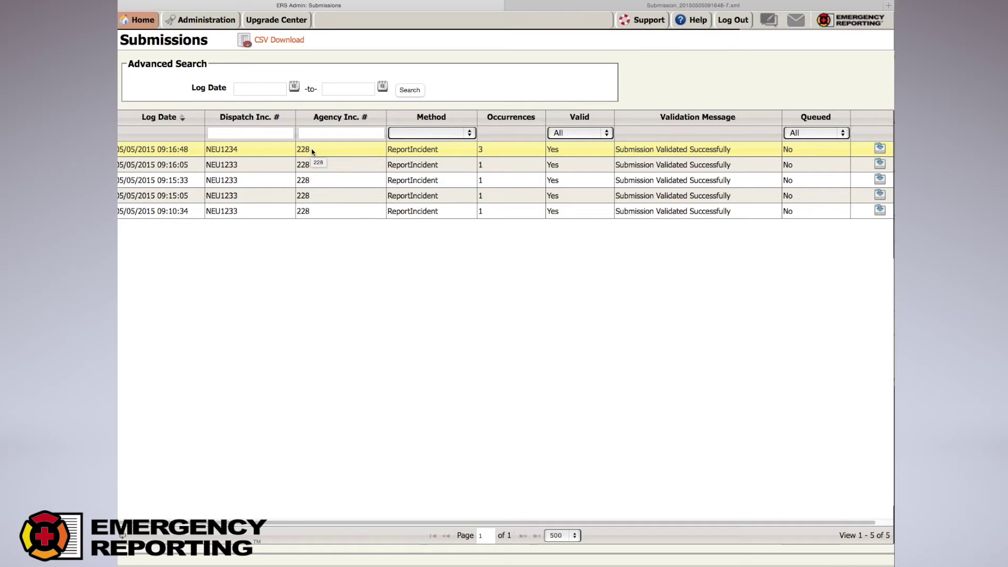
Copy dispatch incident number NEU1234 from the newest entry in the Submissions log and open the Incidents module
{"action": "double_click", "coordinate": [210, 149]}
{"action": "right_click", "coordinate": [217, 152]}
{"action": "left_click", "coordinate": [235, 179]}
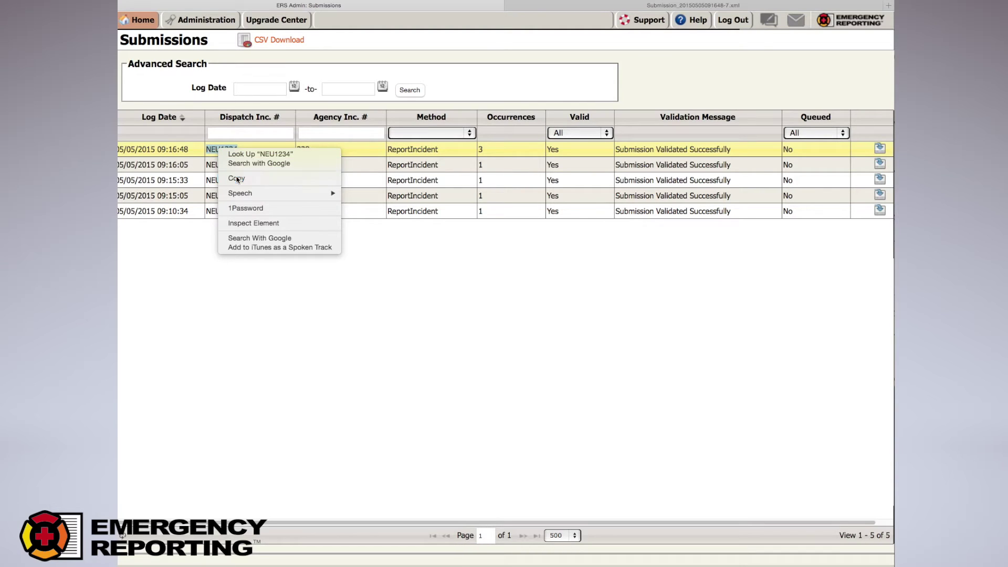
{"action": "left_click", "coordinate": [139, 21]}
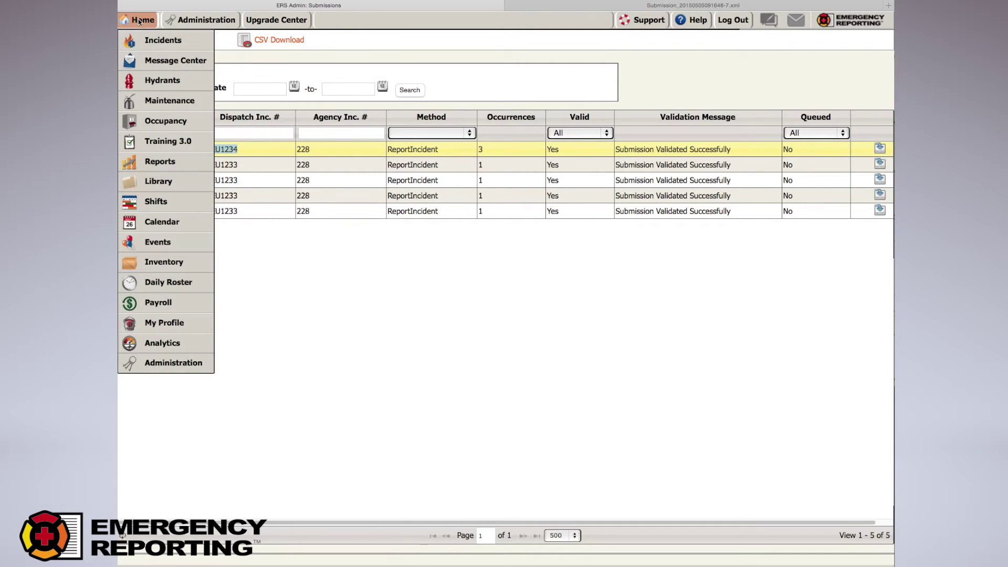
{"action": "left_click", "coordinate": [139, 21]}
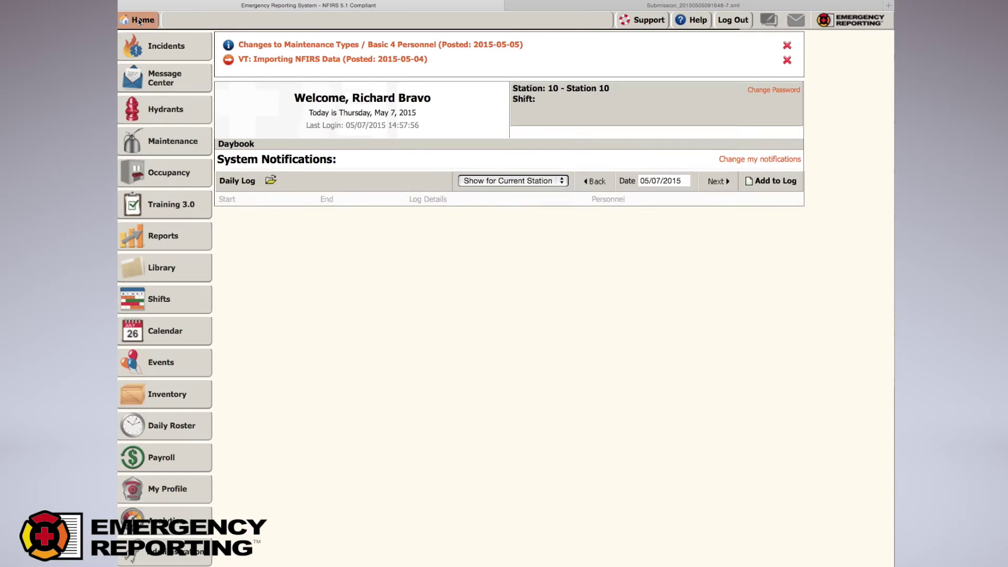
{"action": "left_click", "coordinate": [144, 45]}
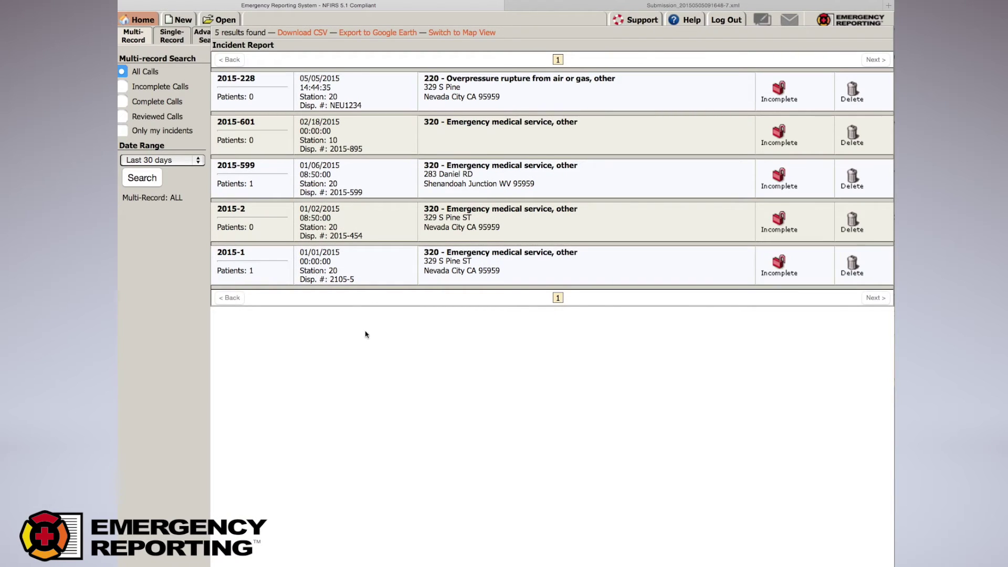
Run an advanced incident search by Dispatch Run Number using the copied dispatch number
{"action": "left_click", "coordinate": [202, 36]}
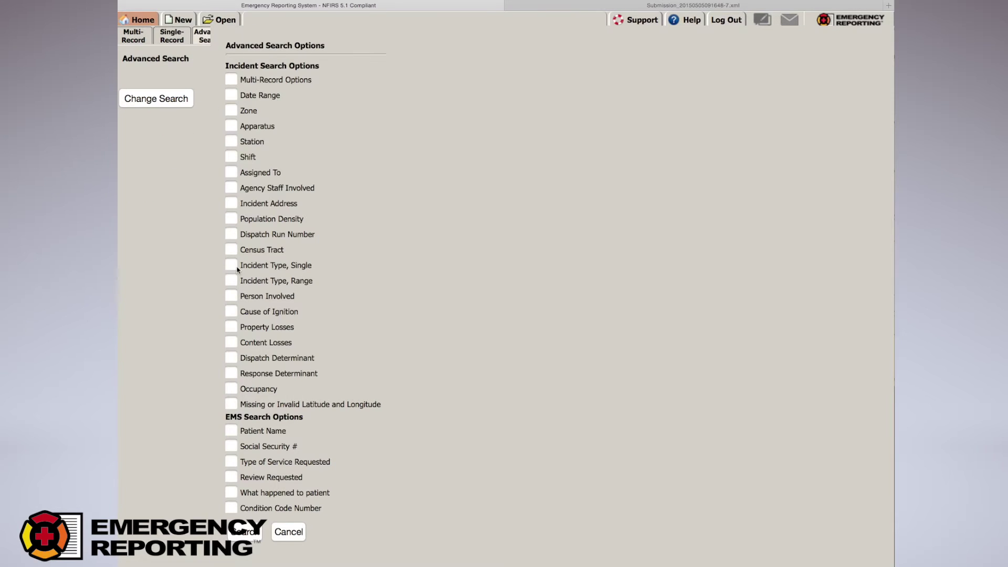
{"action": "left_click", "coordinate": [235, 234]}
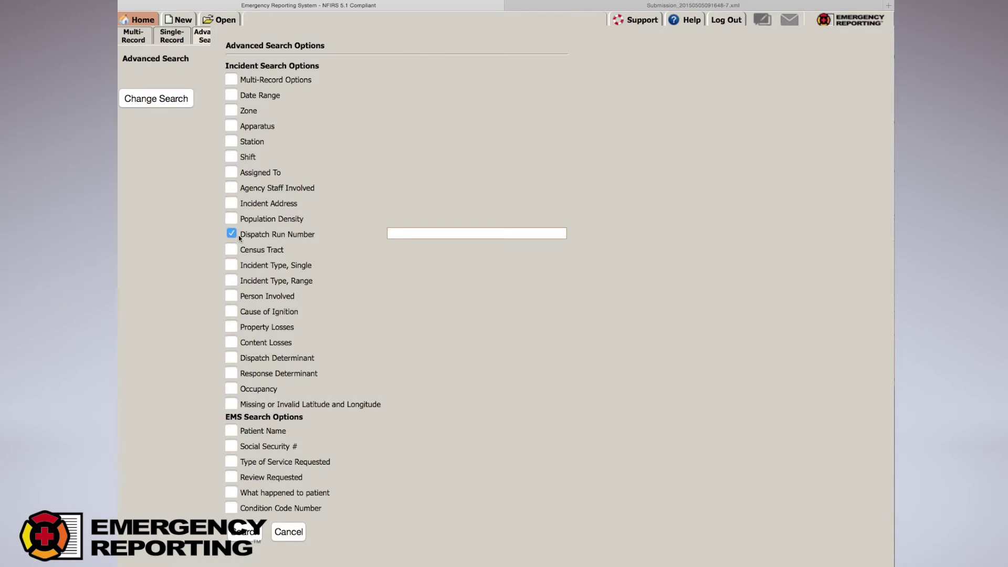
{"action": "right_click", "coordinate": [391, 232]}
{"action": "left_click", "coordinate": [415, 257]}
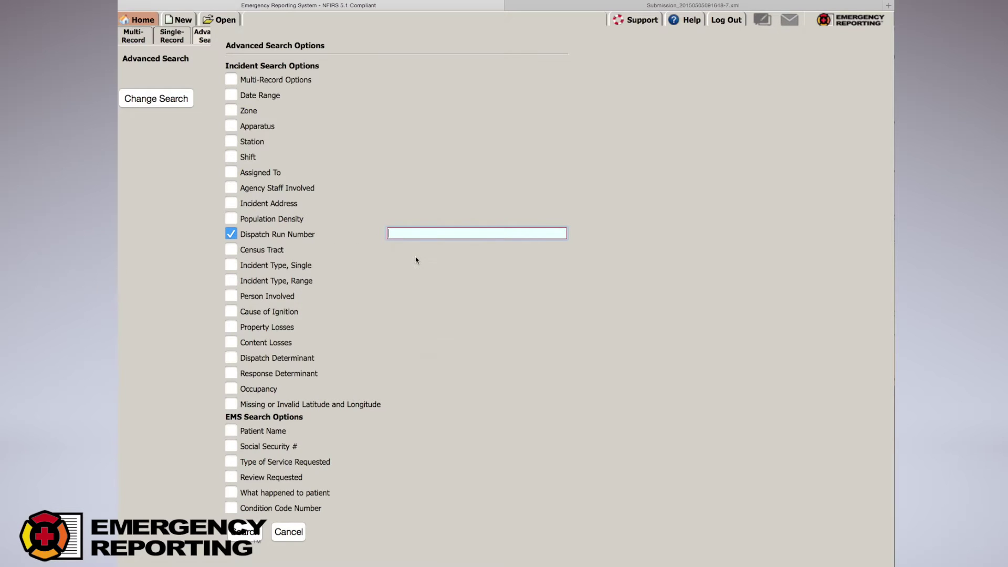
{"action": "left_click", "coordinate": [245, 533]}
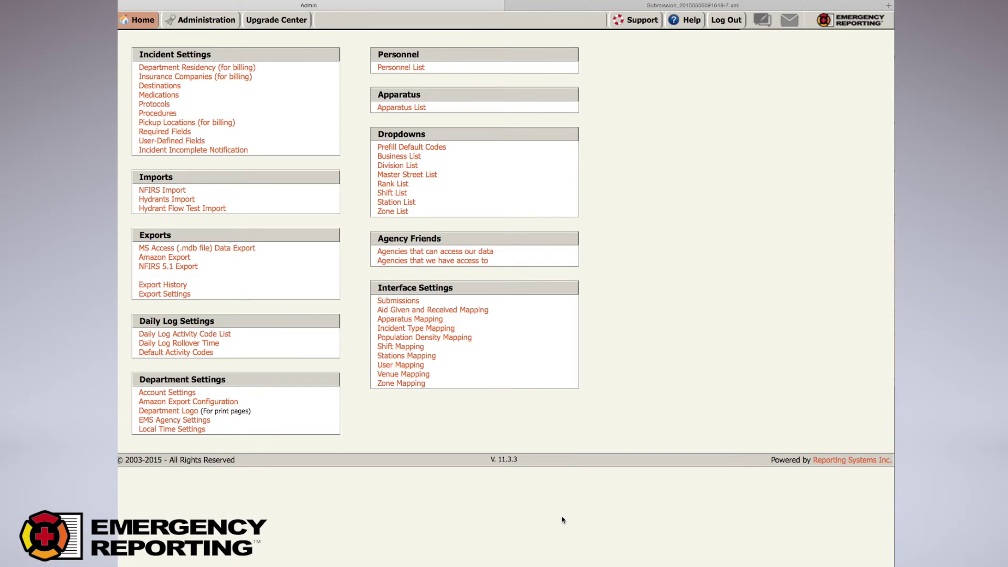
Revisit the Submissions log, and in Apparatus Mapping examine how CAD name 2373 pairs with its ER name
{"action": "left_click", "coordinate": [400, 301]}
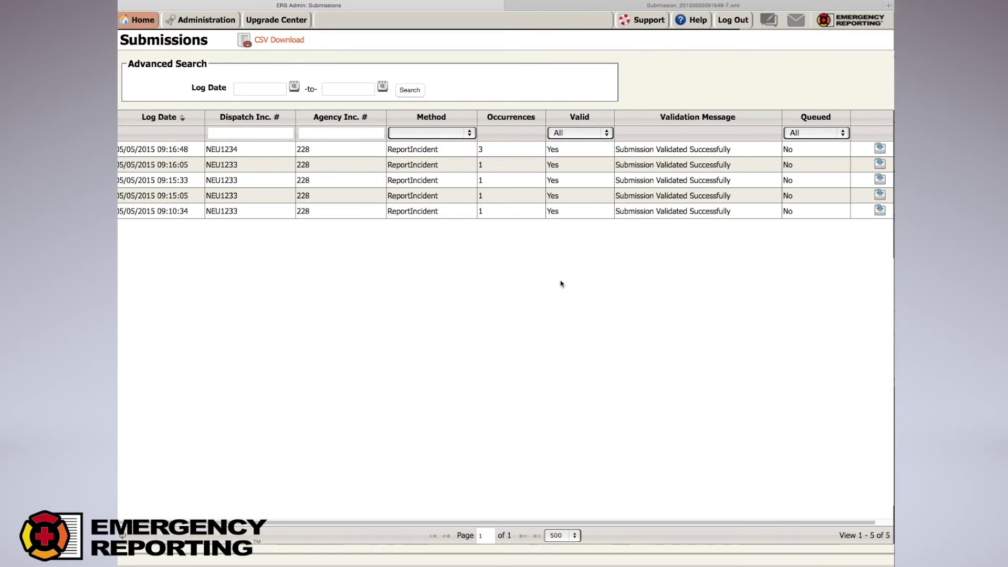
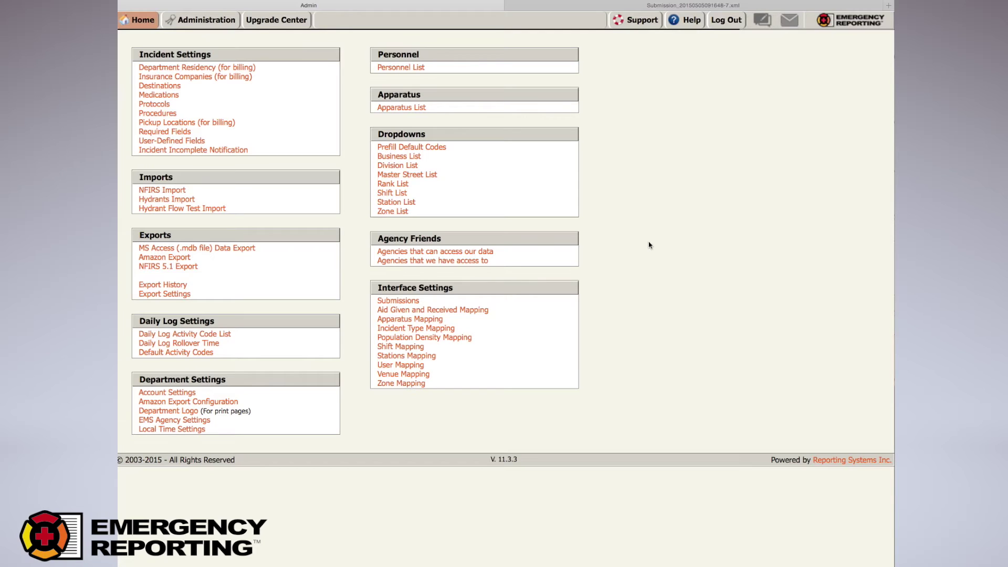
{"action": "left_click", "coordinate": [415, 320]}
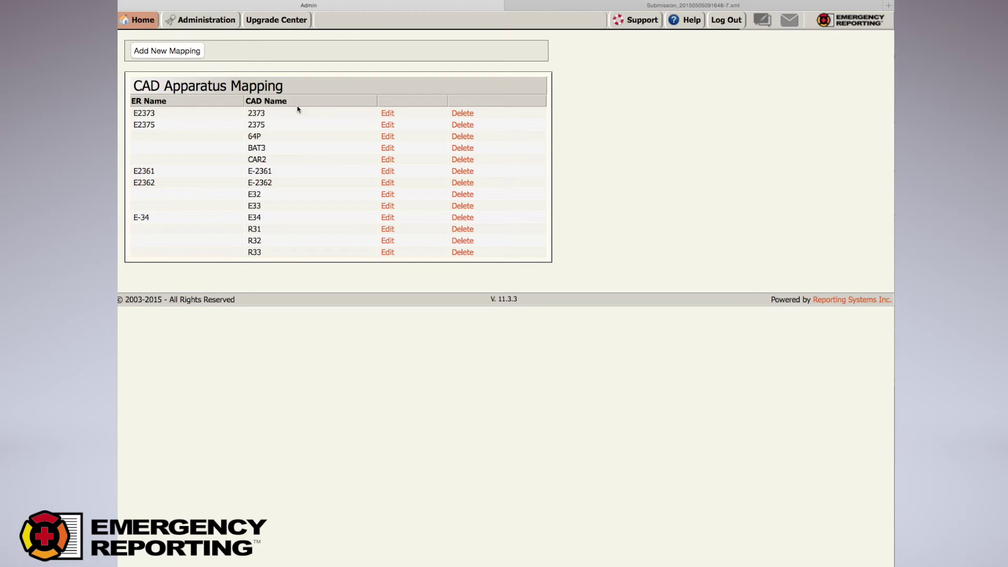
{"action": "left_click_drag", "start_coordinate": [246, 113], "coordinate": [264, 115]}
{"action": "left_click", "coordinate": [271, 119]}
{"action": "double_click", "coordinate": [266, 115]}
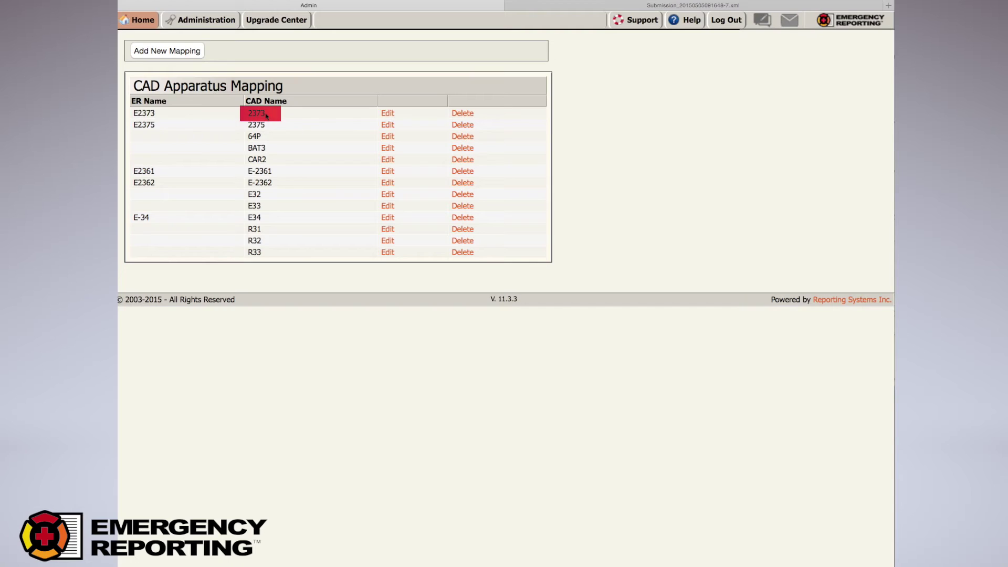
{"action": "left_click_drag", "start_coordinate": [265, 115], "coordinate": [246, 114]}
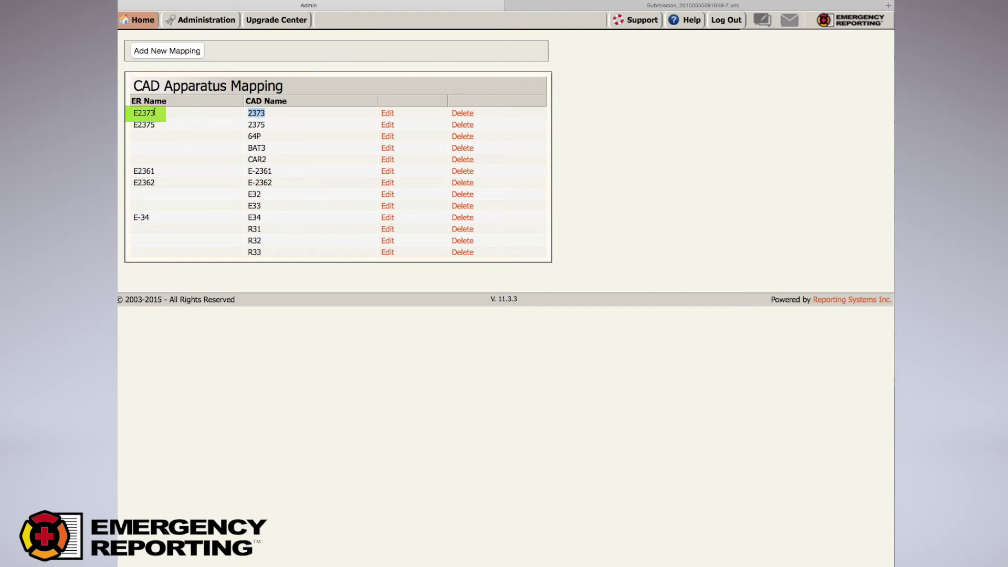
{"action": "left_click", "coordinate": [259, 116]}
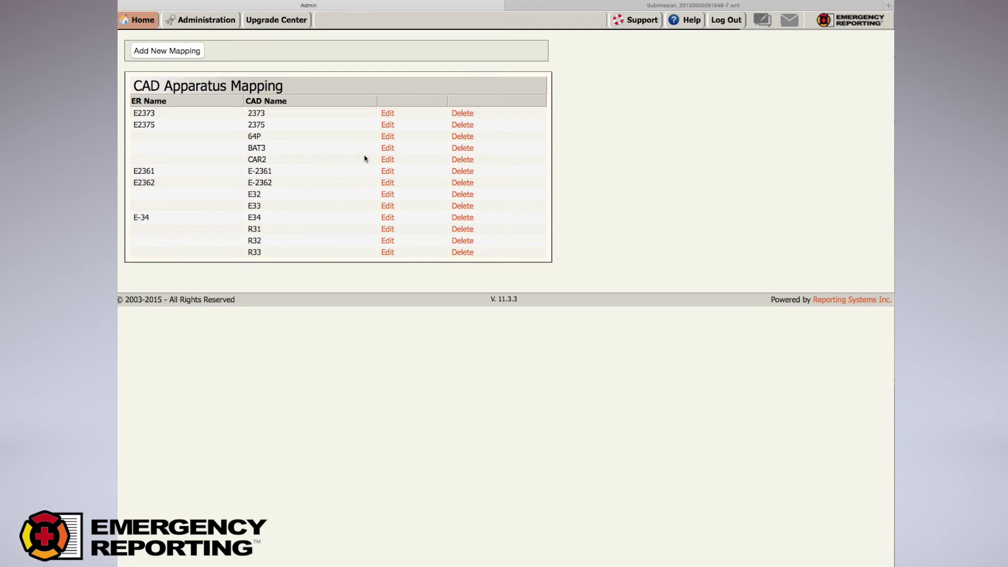
Map the CAD apparatus BAT3 to ER name B2312 and save the mapping
{"action": "left_click", "coordinate": [388, 149]}
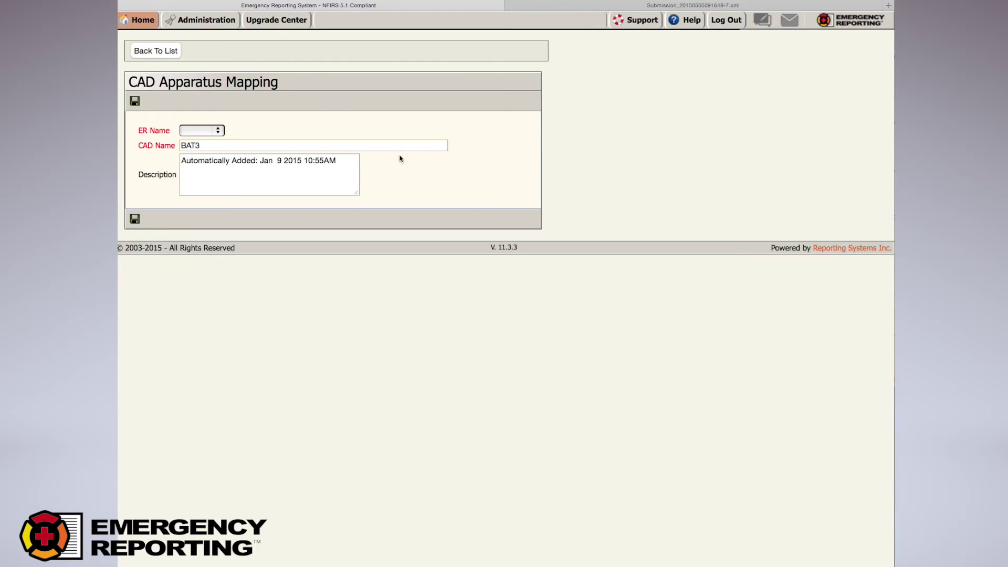
{"action": "left_click", "coordinate": [217, 130]}
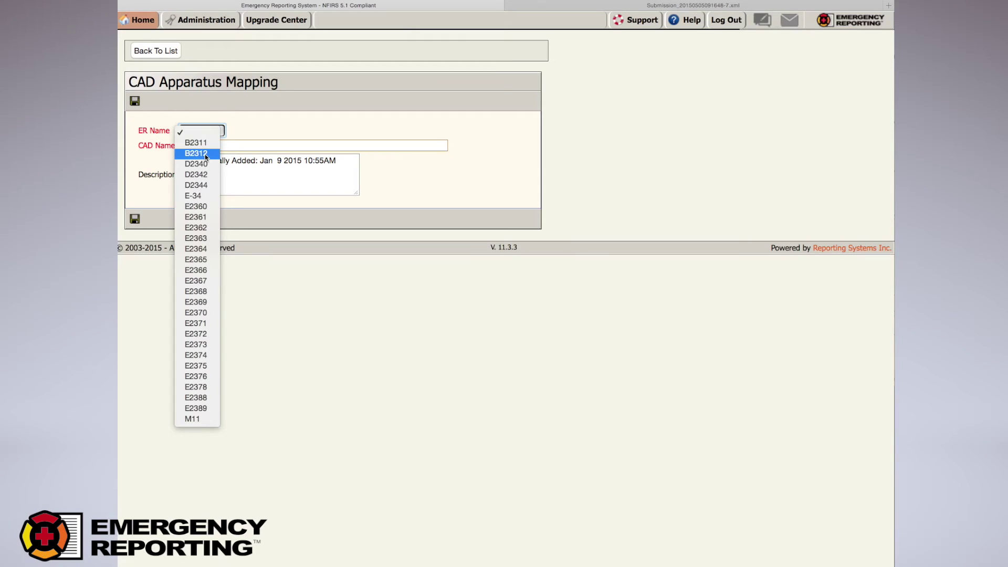
{"action": "key", "text": "Escape"}
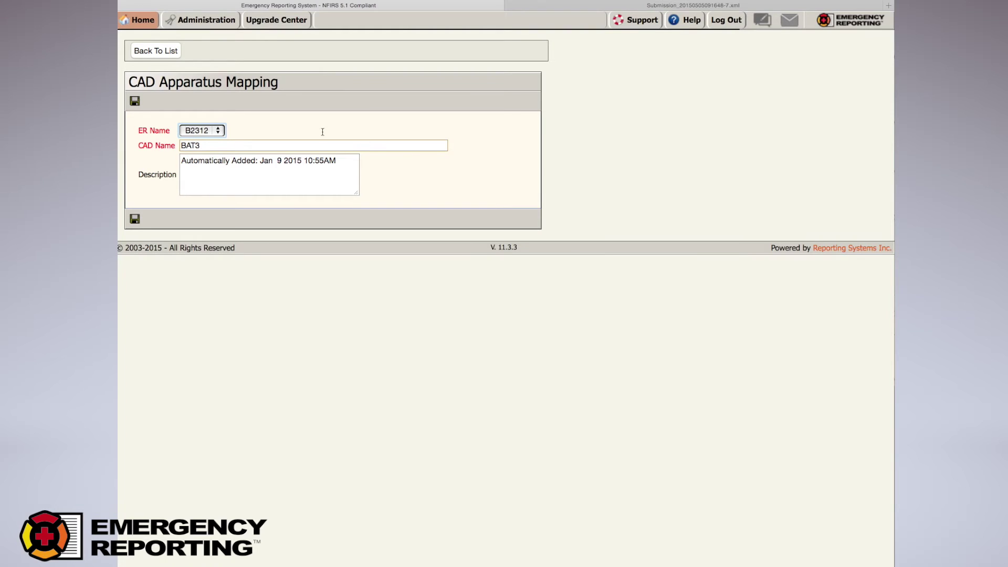
{"action": "left_click", "coordinate": [134, 220]}
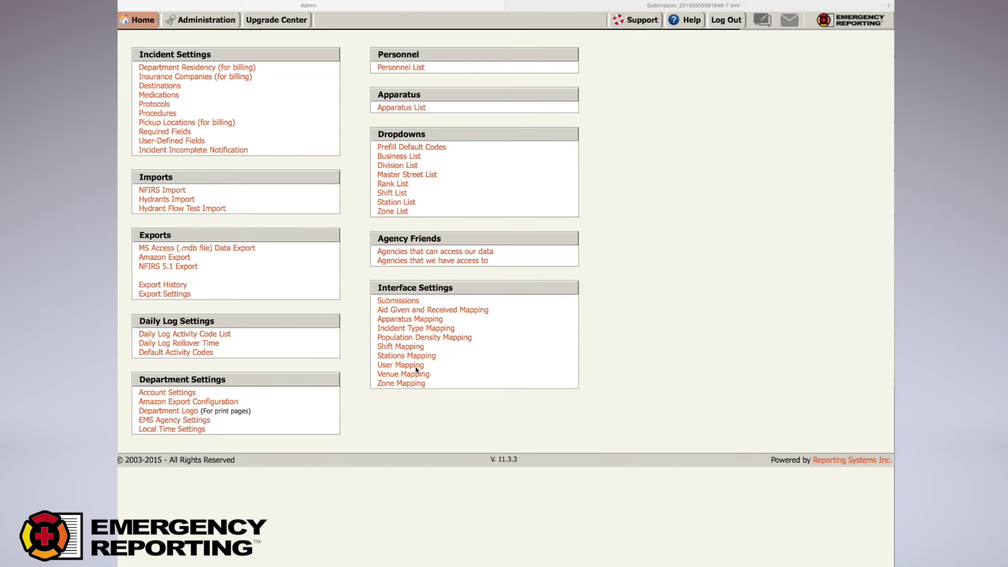
In Incident Type Mapping, set the NFIRS code for CAD code EMS. to 321, EMS call, excluding vehicle accident with injury
{"action": "left_click", "coordinate": [444, 329]}
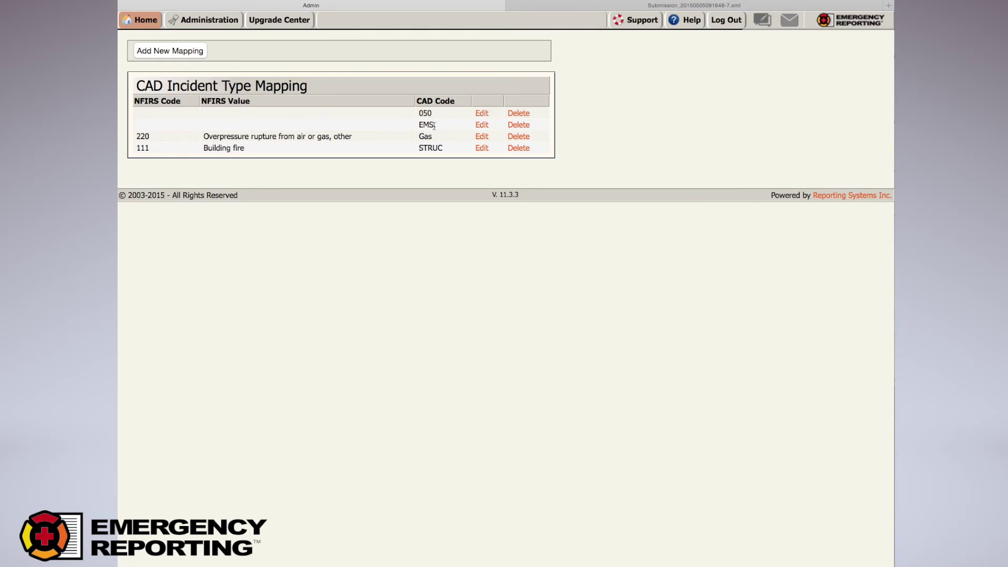
{"action": "left_click", "coordinate": [482, 125]}
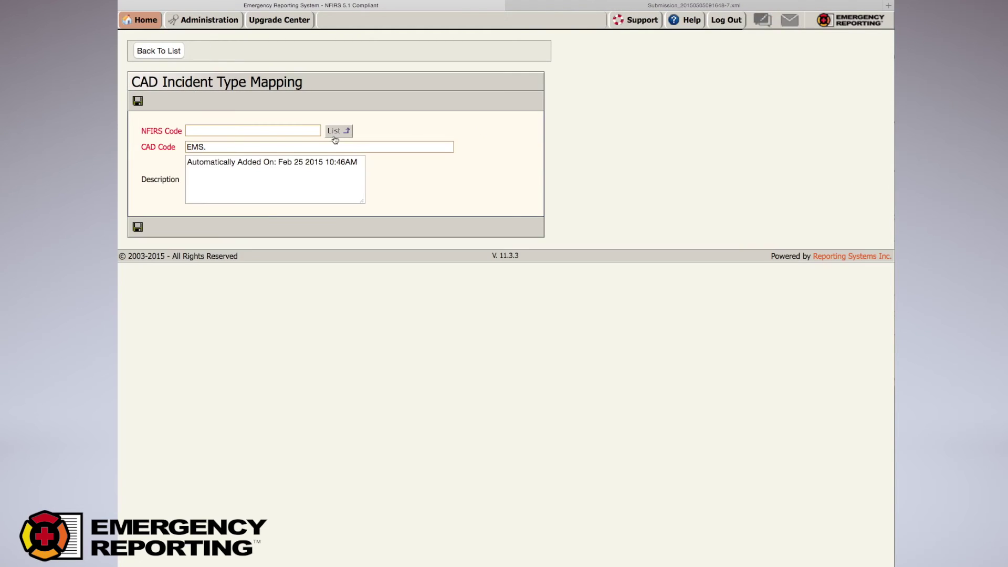
{"action": "left_click", "coordinate": [344, 132]}
{"action": "scroll", "coordinate": [220, 171], "scroll_direction": "down", "scroll_amount": 10}
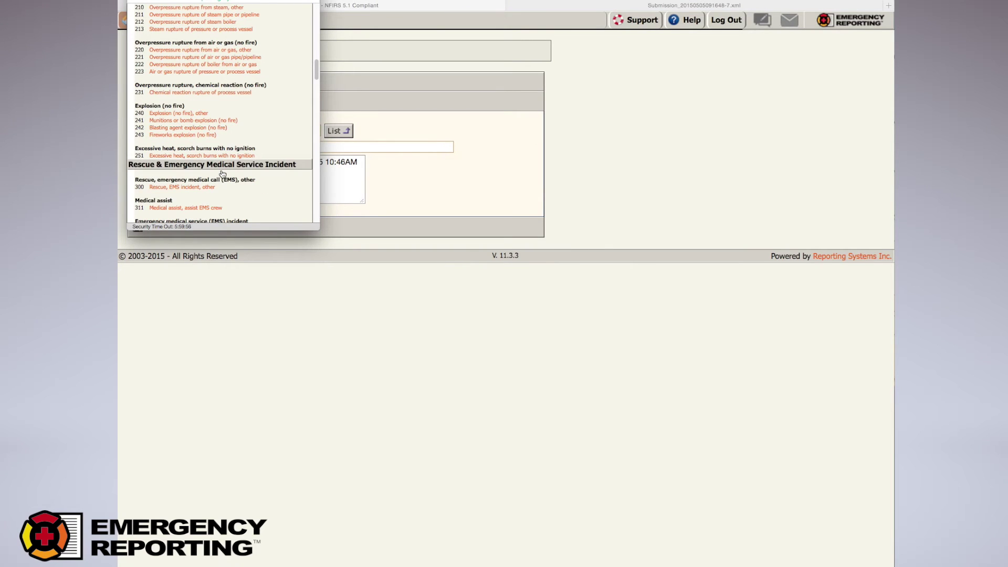
{"action": "scroll", "coordinate": [222, 174], "scroll_direction": "down", "scroll_amount": 3}
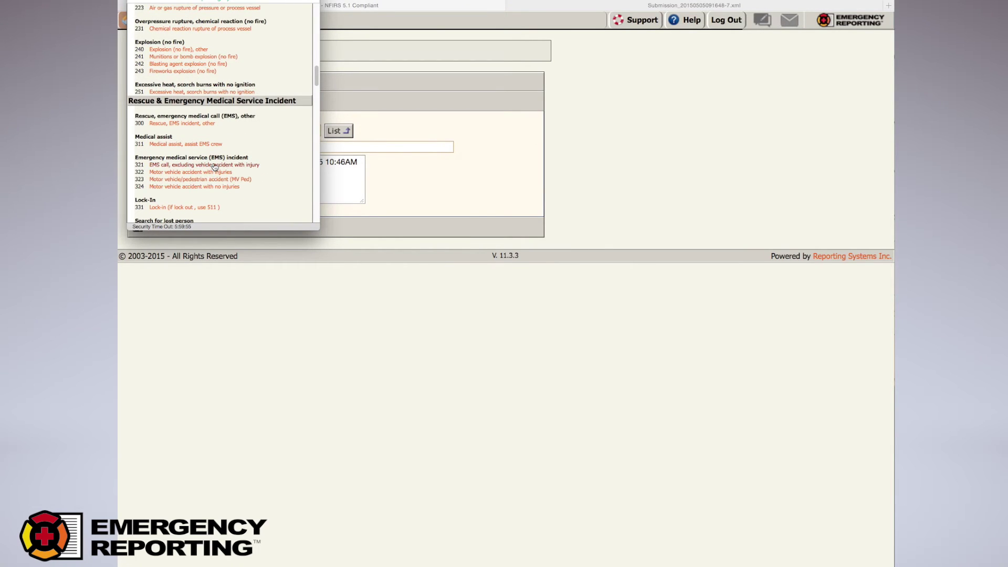
{"action": "left_click", "coordinate": [214, 166]}
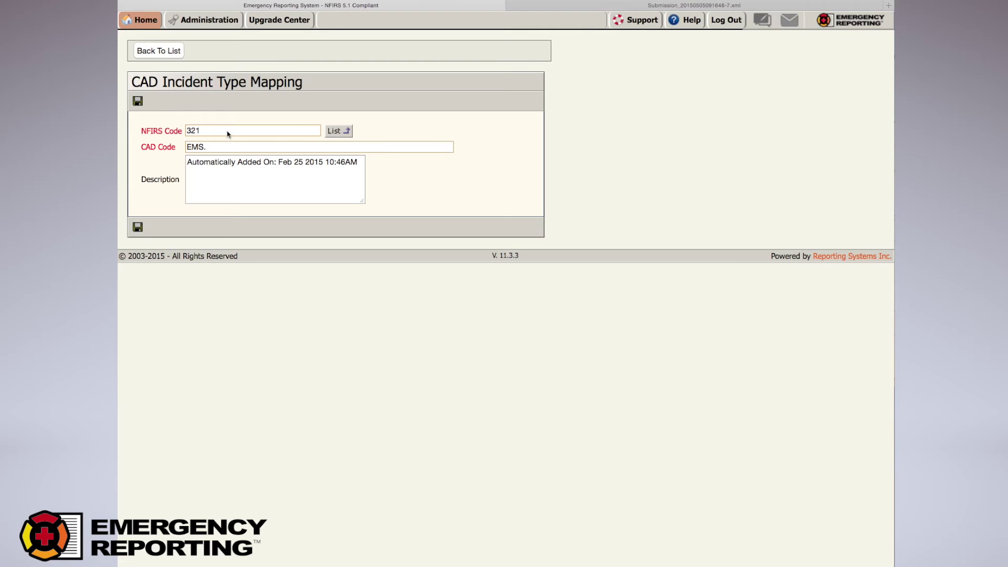
Save the incident type mapping for CAD code EMS
{"action": "left_click", "coordinate": [138, 227]}
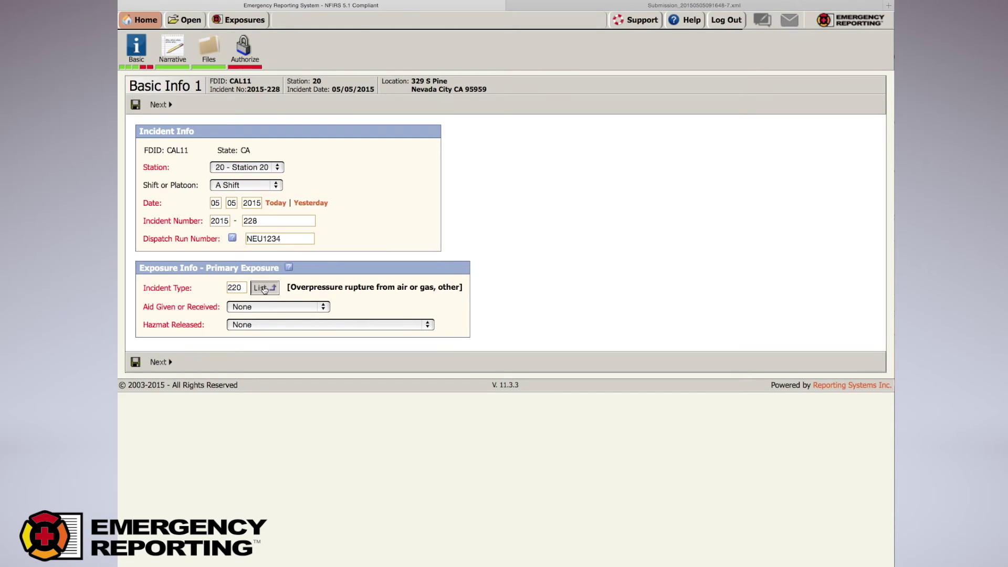
On incident 2015-228's Basic Info 1 page, view the incident type code list and examine the Incident Type field
{"action": "left_click", "coordinate": [264, 288]}
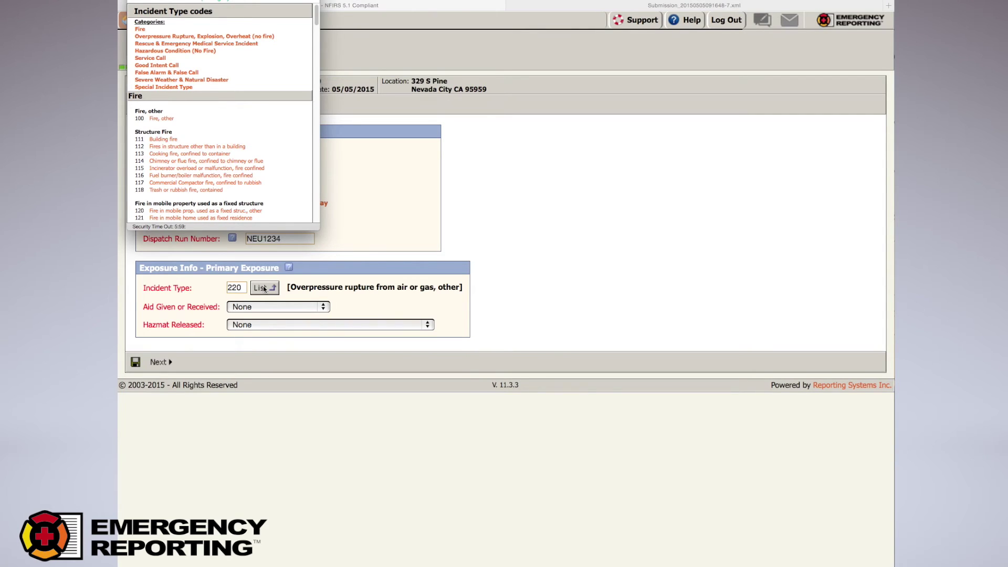
{"action": "left_click", "coordinate": [363, 241]}
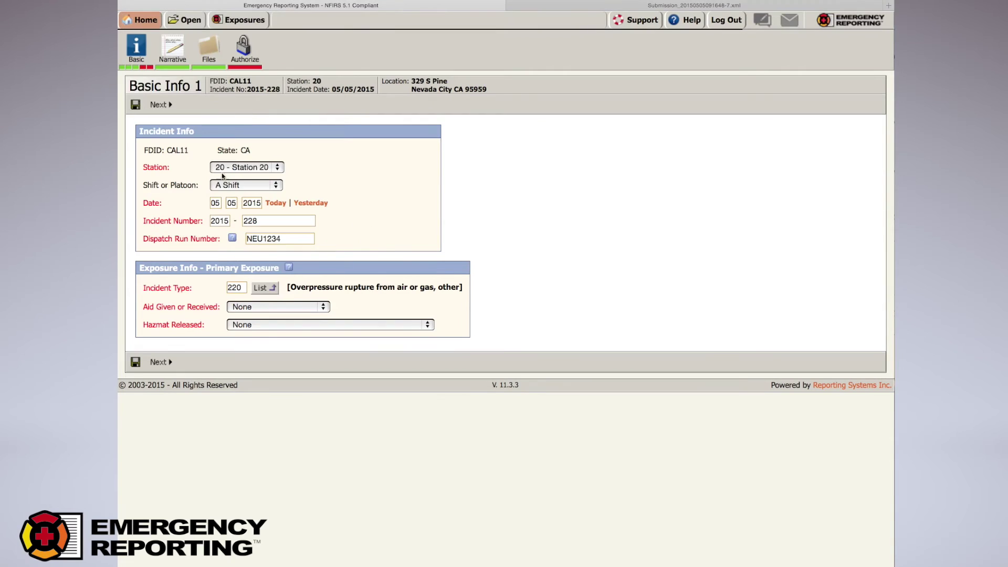
{"action": "left_click", "coordinate": [234, 287]}
{"action": "left_click", "coordinate": [213, 291]}
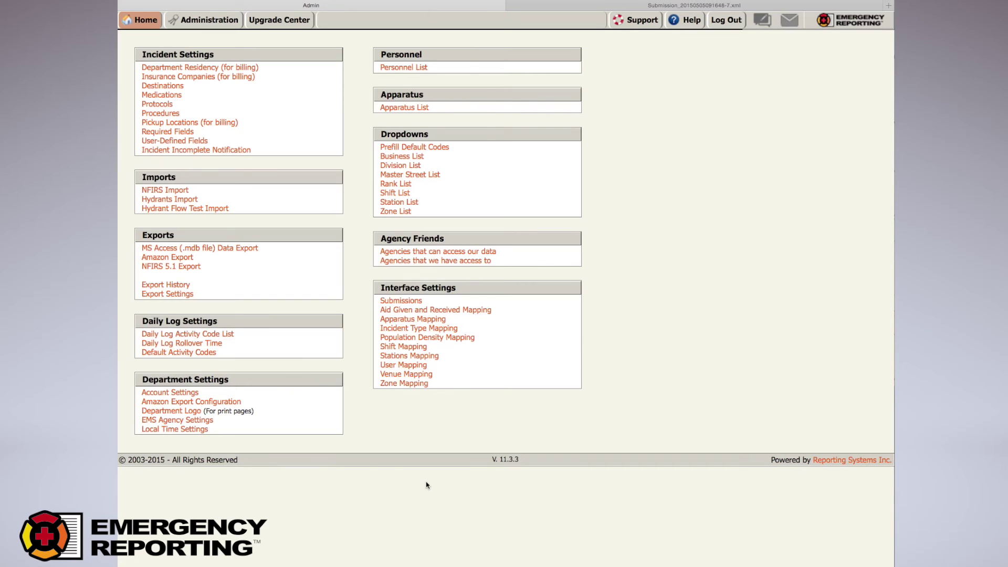
Review the CAD Venue Mapping list and open the mapping for CAD value 425
{"action": "left_click", "coordinate": [391, 375]}
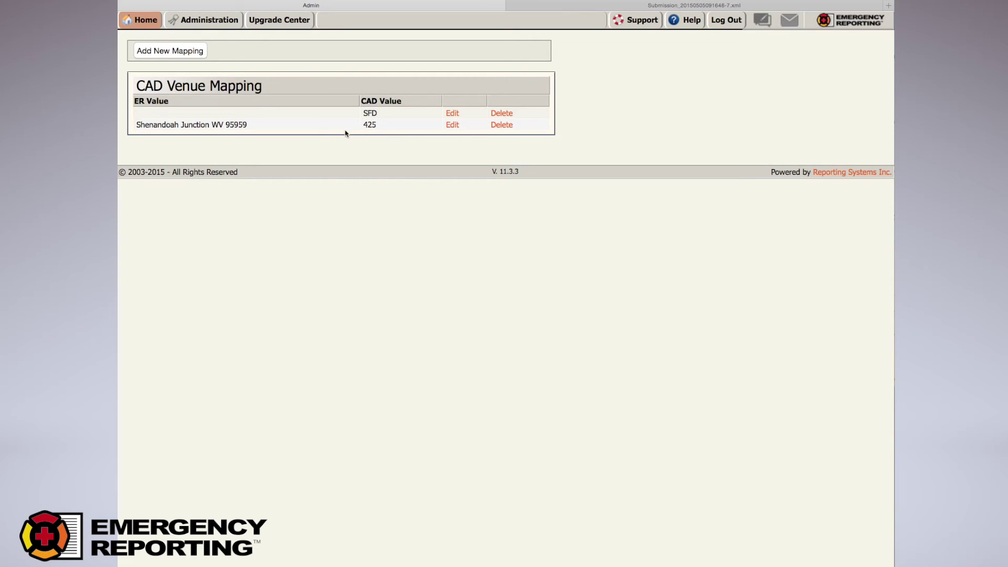
{"action": "left_click", "coordinate": [385, 126]}
{"action": "left_click", "coordinate": [451, 126]}
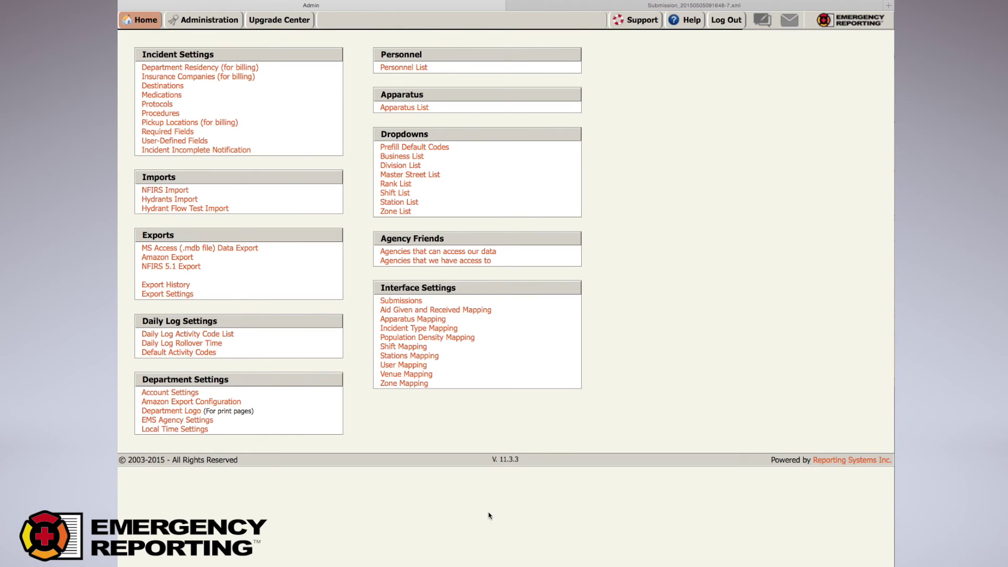
In CAD Station Mapping, open the mapping for CAD name 1 and review its ER station choices, keeping 20 - Station 20
{"action": "left_click", "coordinate": [428, 358]}
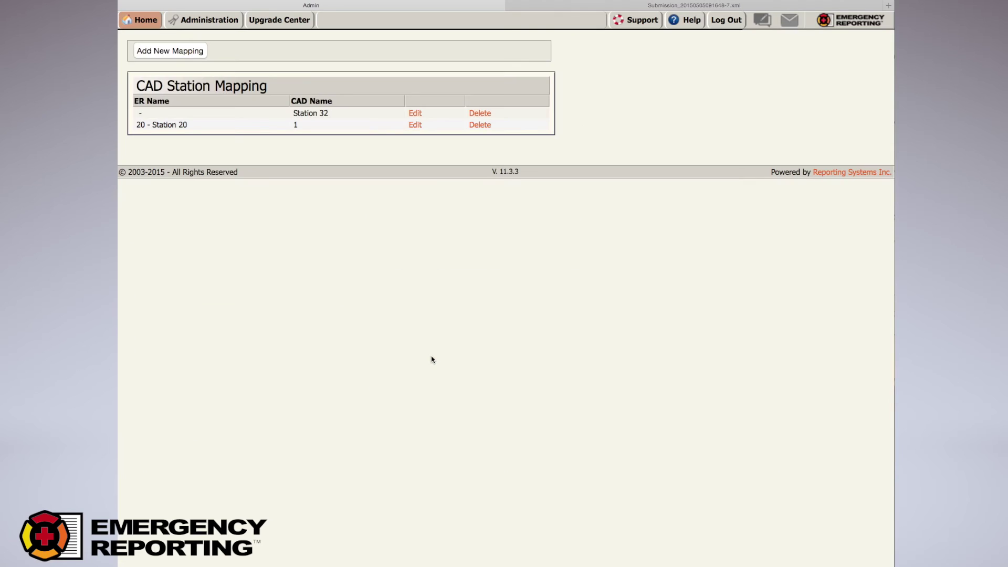
{"action": "left_click", "coordinate": [300, 123]}
{"action": "left_click", "coordinate": [415, 125]}
{"action": "left_click", "coordinate": [190, 145]}
{"action": "left_click", "coordinate": [223, 130]}
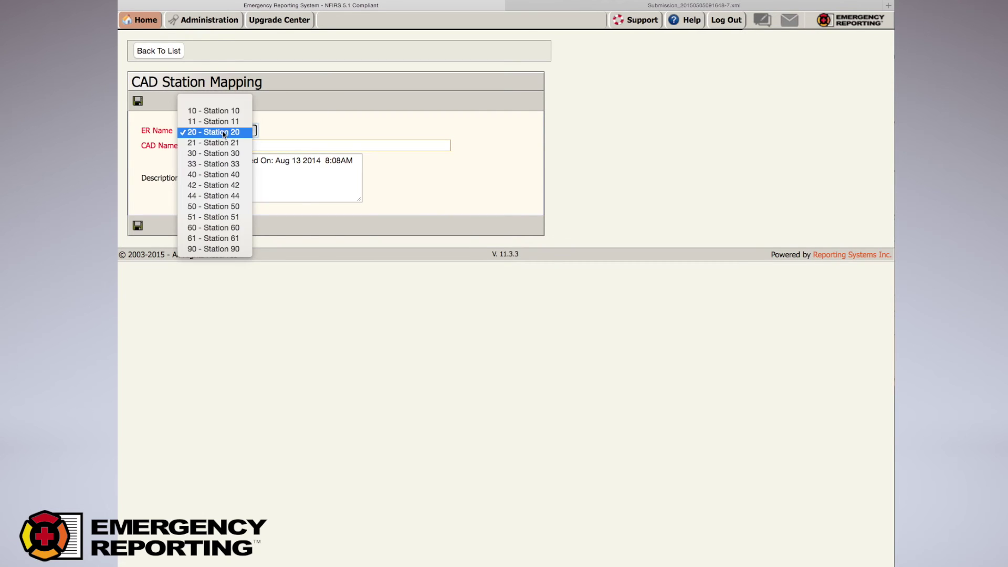
{"action": "left_click", "coordinate": [223, 132]}
Look up incident 2015-228 and review the station choices on its Basic Info 1 page
{"action": "left_click", "coordinate": [141, 22]}
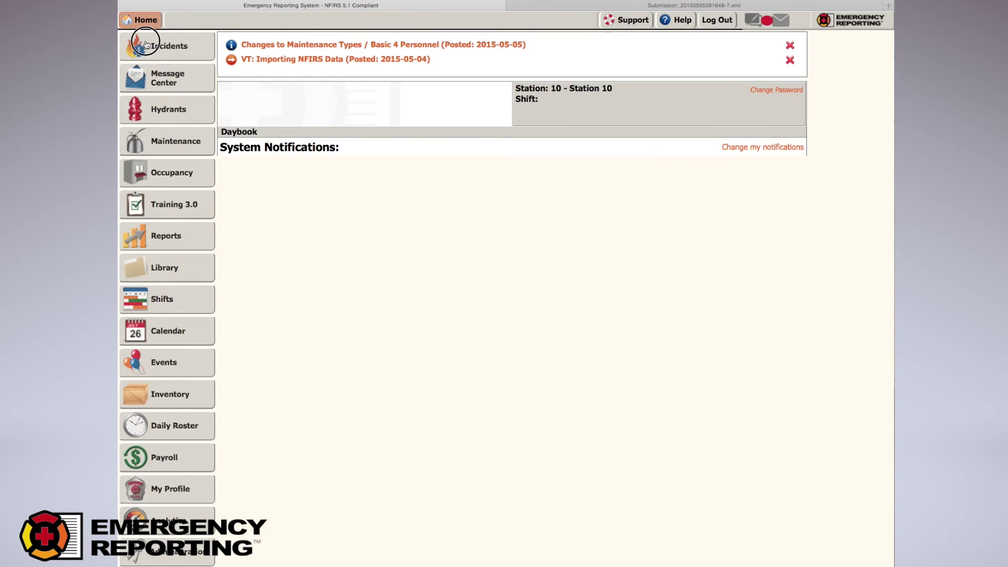
{"action": "left_click", "coordinate": [146, 45]}
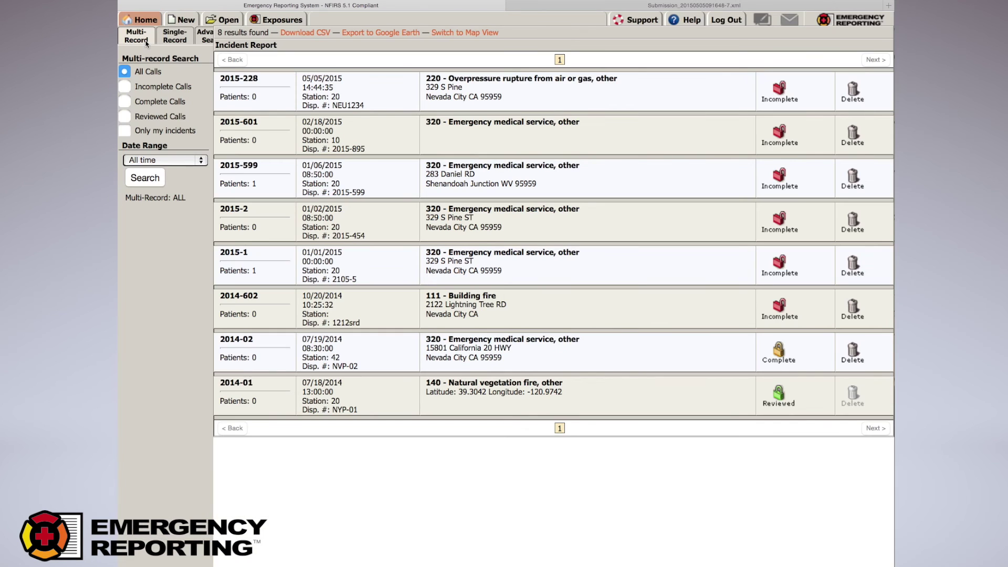
{"action": "left_click", "coordinate": [315, 98]}
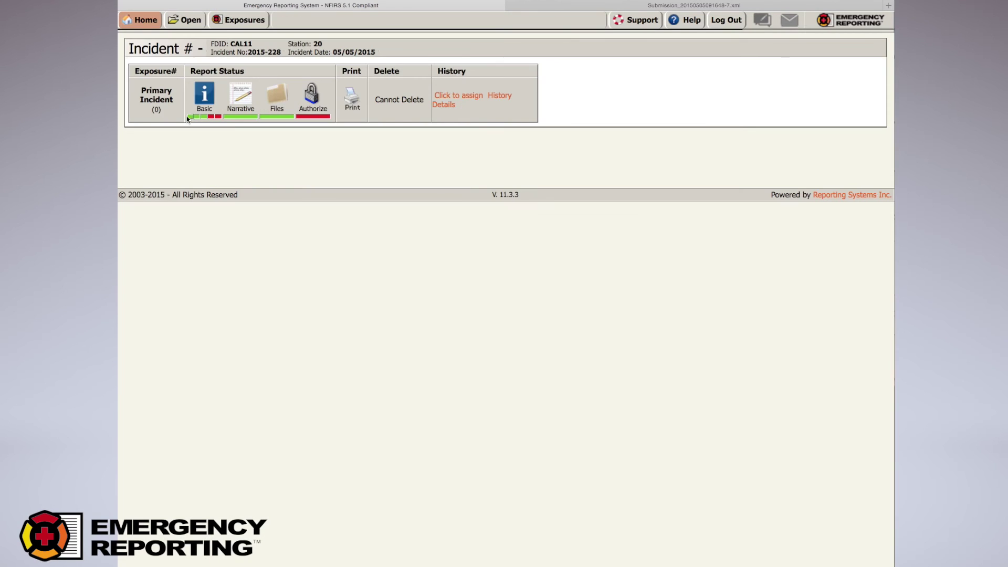
{"action": "left_click", "coordinate": [189, 116]}
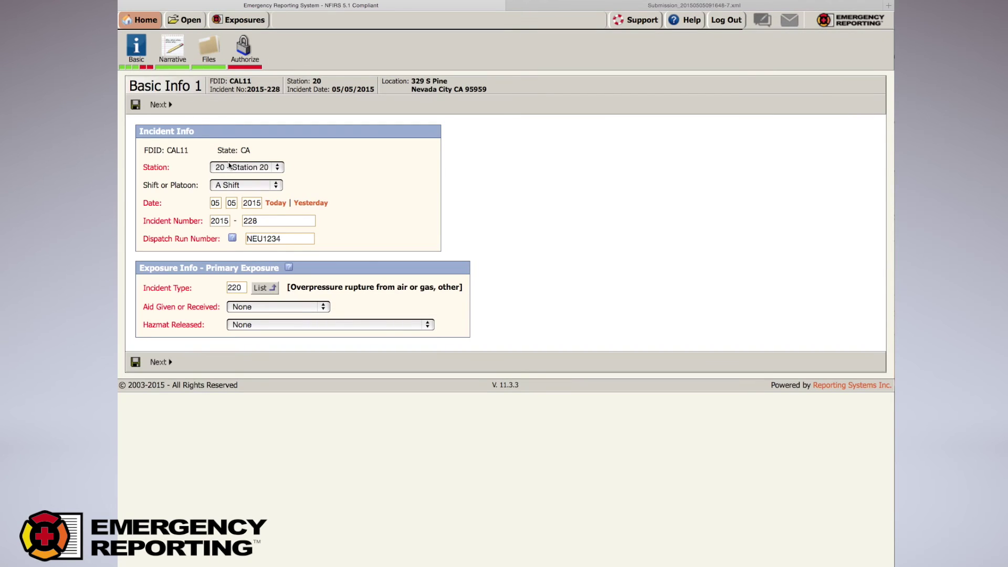
{"action": "left_click", "coordinate": [229, 166]}
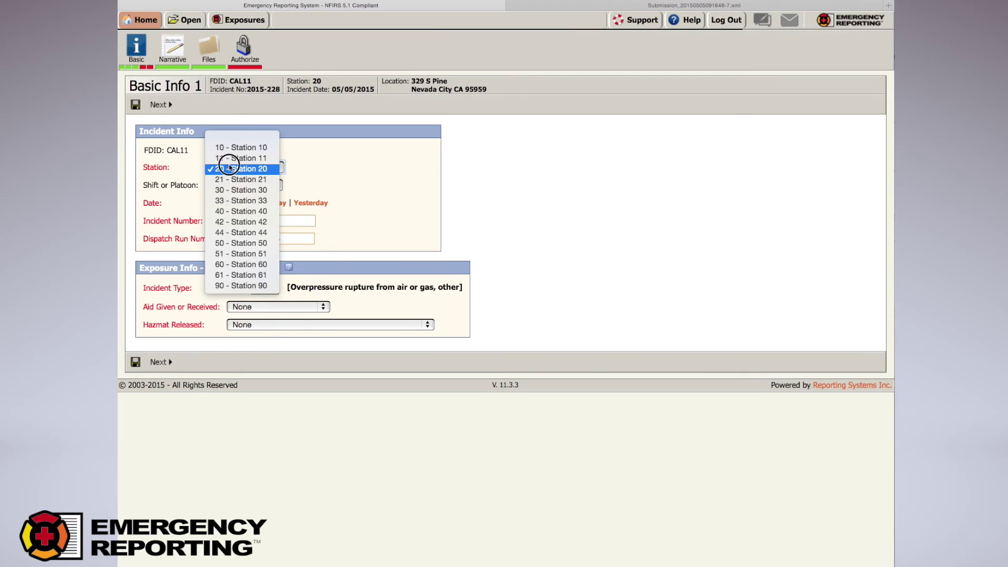
{"action": "left_click", "coordinate": [223, 230]}
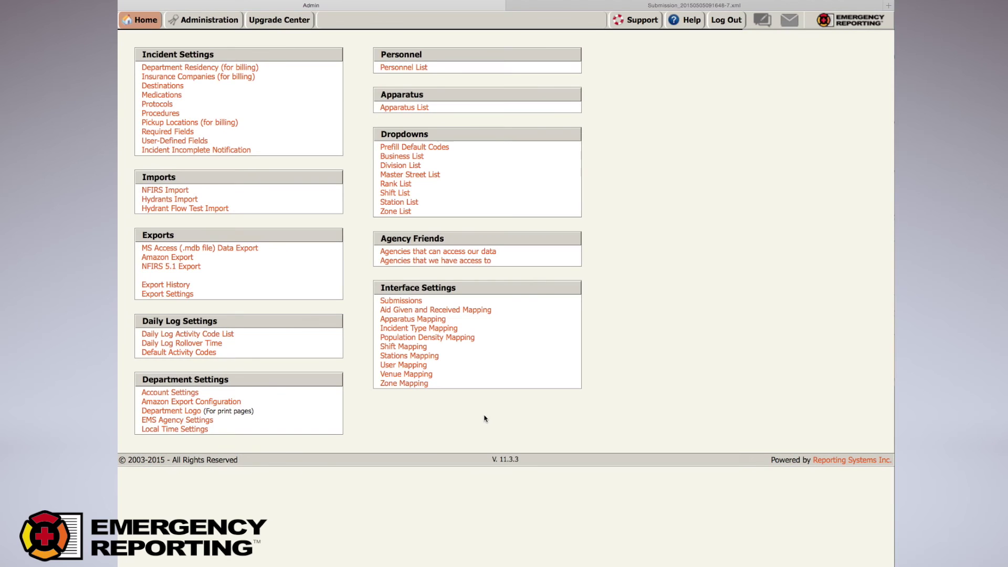
Reopen incident 2015-228 and examine the times and personnel for apparatus E2361 on its Basic Info 4 page
{"action": "left_click", "coordinate": [146, 23]}
{"action": "left_click", "coordinate": [163, 48]}
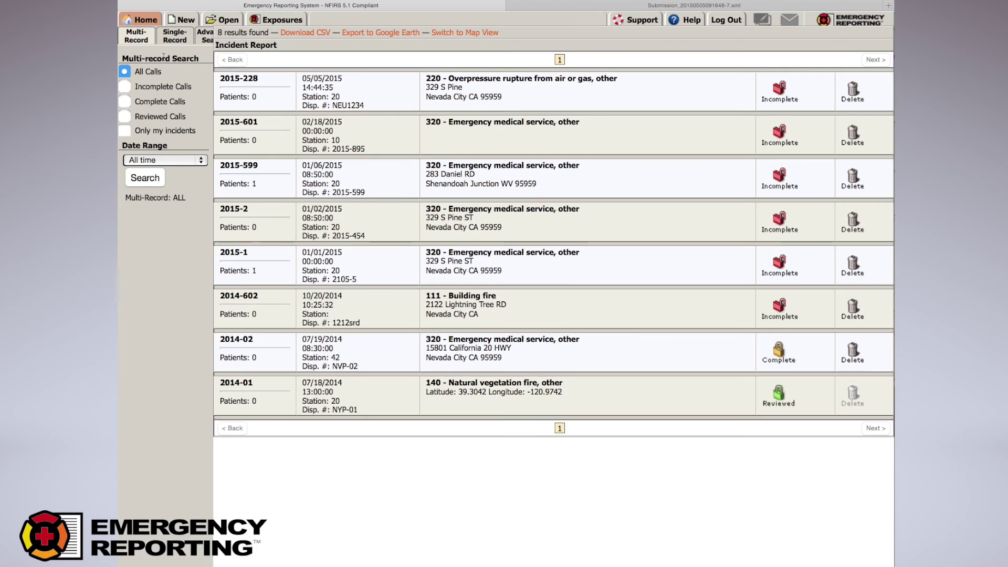
{"action": "left_click", "coordinate": [449, 100]}
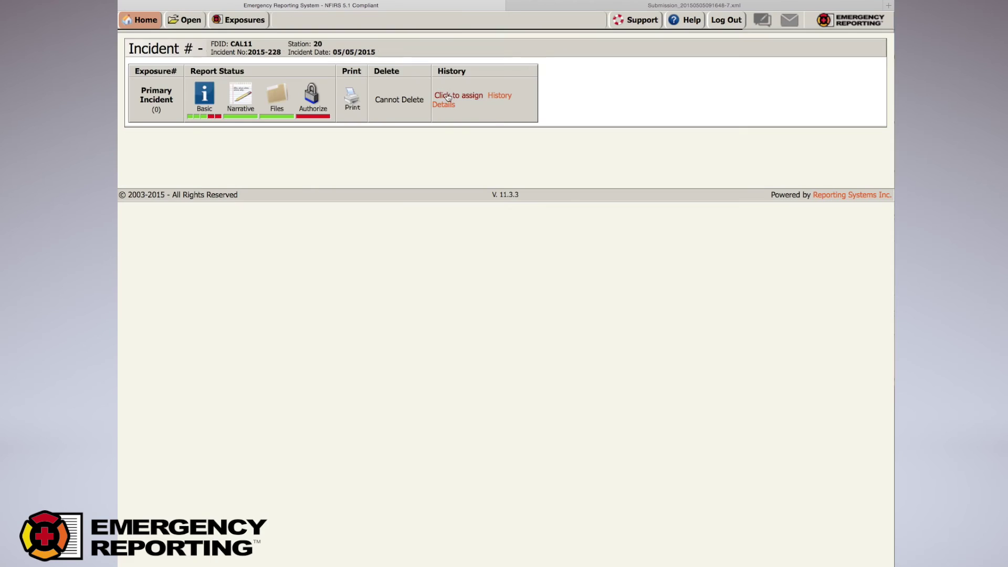
{"action": "left_click", "coordinate": [212, 117]}
{"action": "left_click", "coordinate": [152, 229]}
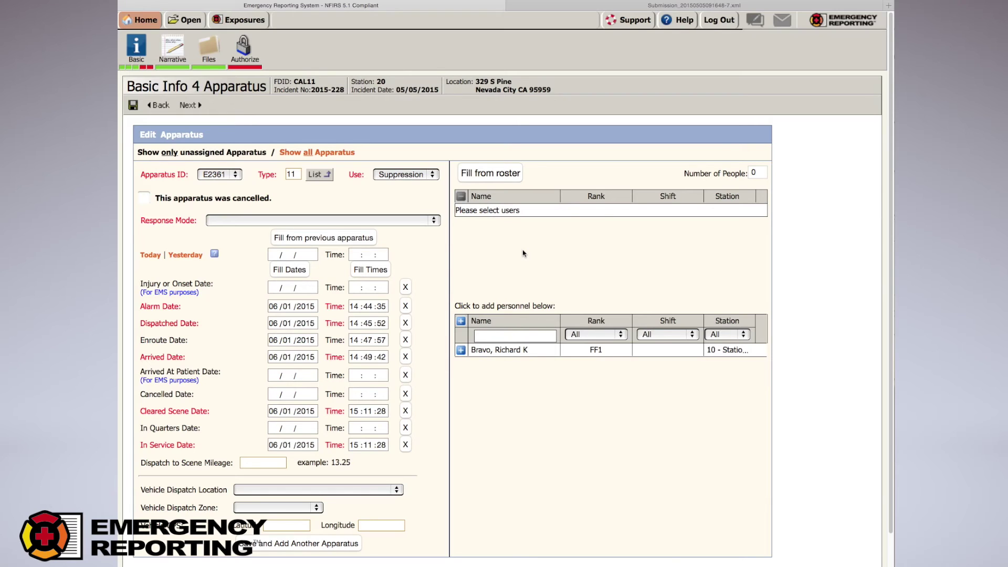
View the open daily roster A1 of 7/24/2014 and examine its date and the personnel assigned to apparatus E2361
{"action": "left_click", "coordinate": [129, 19]}
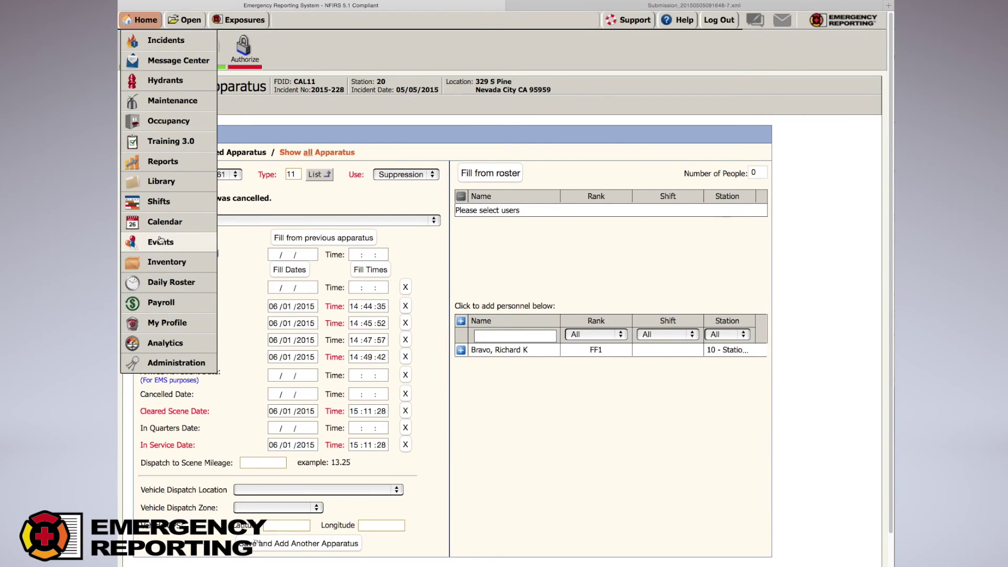
{"action": "left_click", "coordinate": [167, 282]}
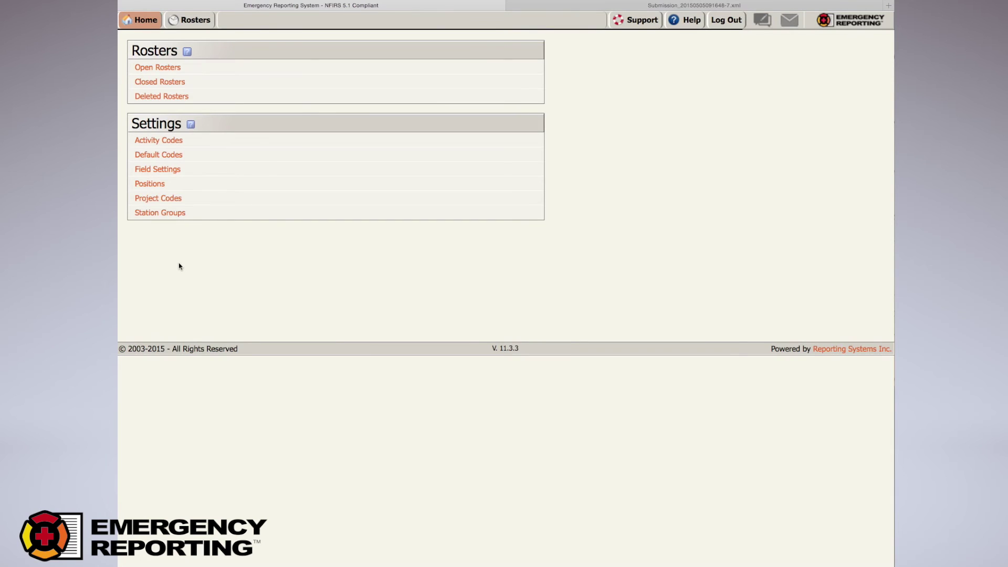
{"action": "left_click", "coordinate": [165, 69]}
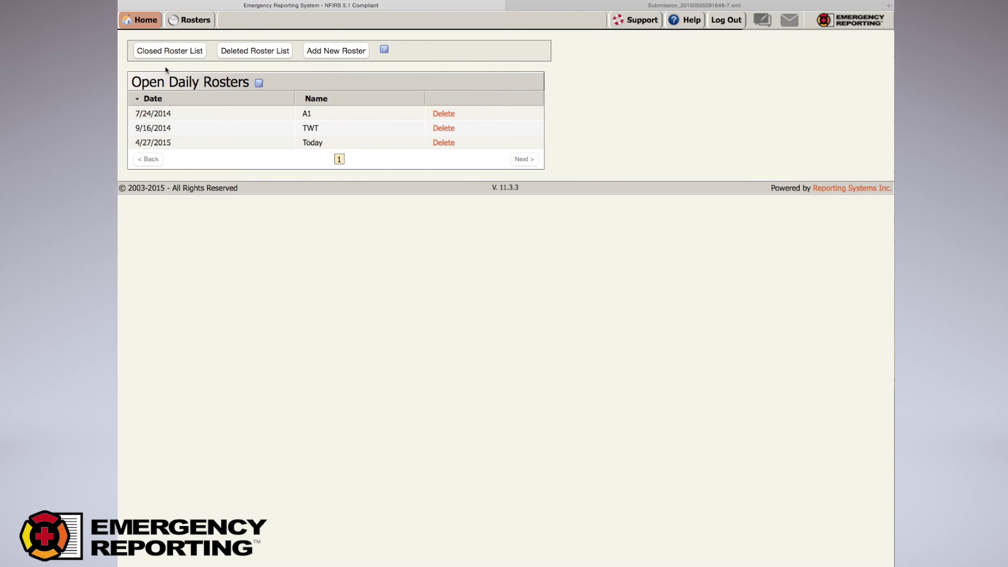
{"action": "left_click", "coordinate": [347, 113]}
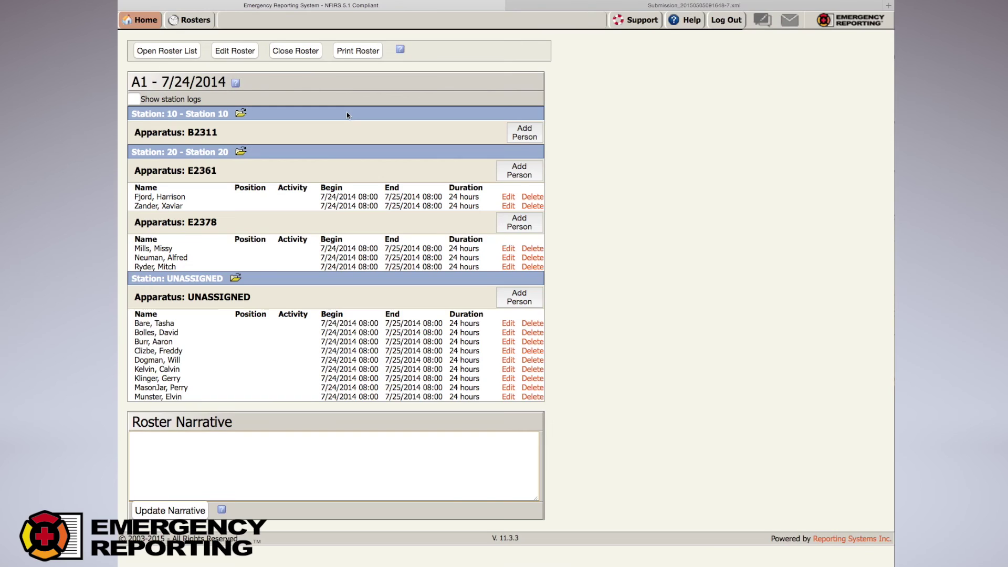
{"action": "left_click_drag", "start_coordinate": [158, 80], "coordinate": [227, 78]}
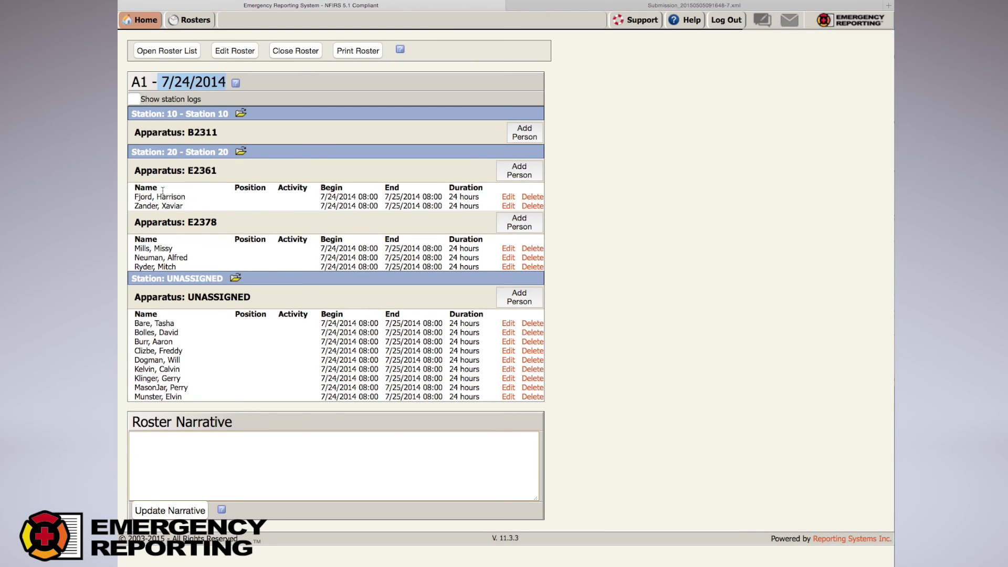
{"action": "left_click_drag", "start_coordinate": [133, 188], "coordinate": [180, 201]}
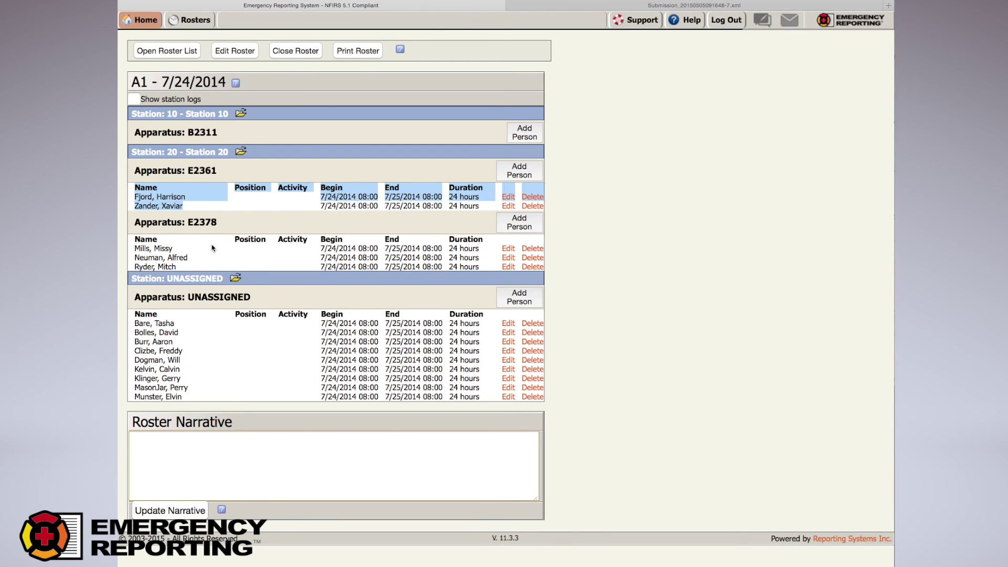
{"action": "left_click", "coordinate": [220, 202]}
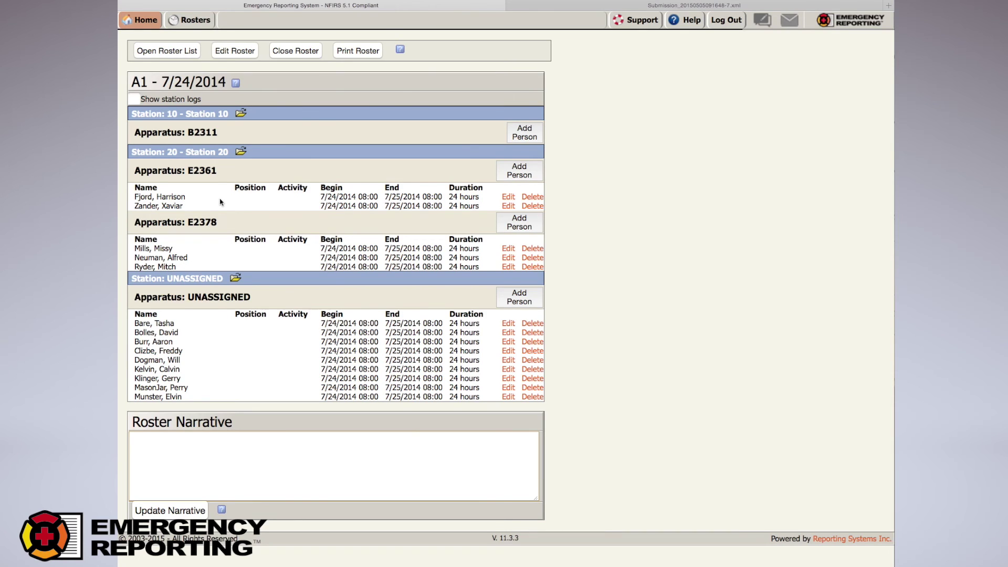
In Personnel Mapping, map CAD name 5 to the available ER personnel name and save the mapping
{"action": "left_click", "coordinate": [140, 19]}
{"action": "left_click", "coordinate": [164, 366]}
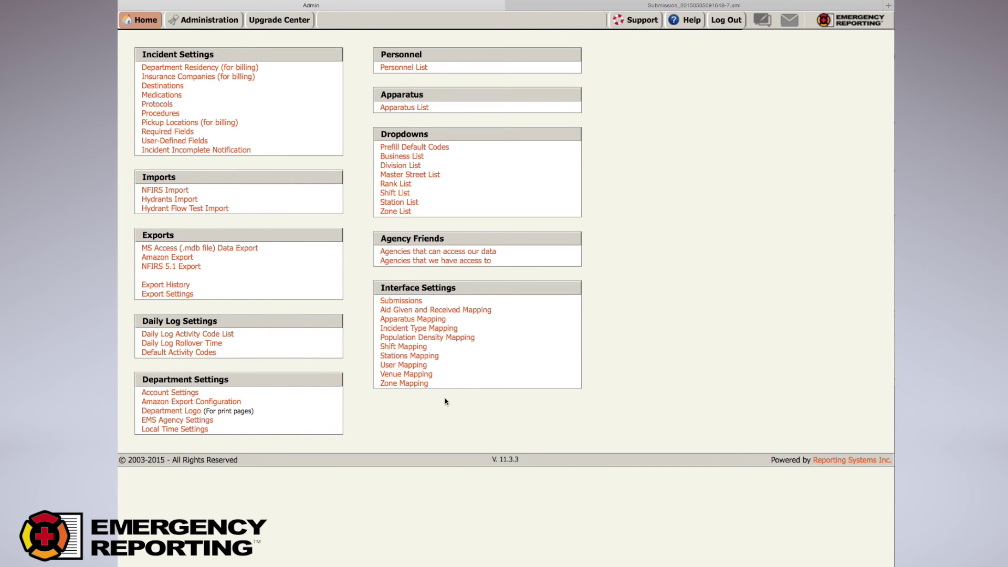
{"action": "left_click", "coordinate": [420, 365]}
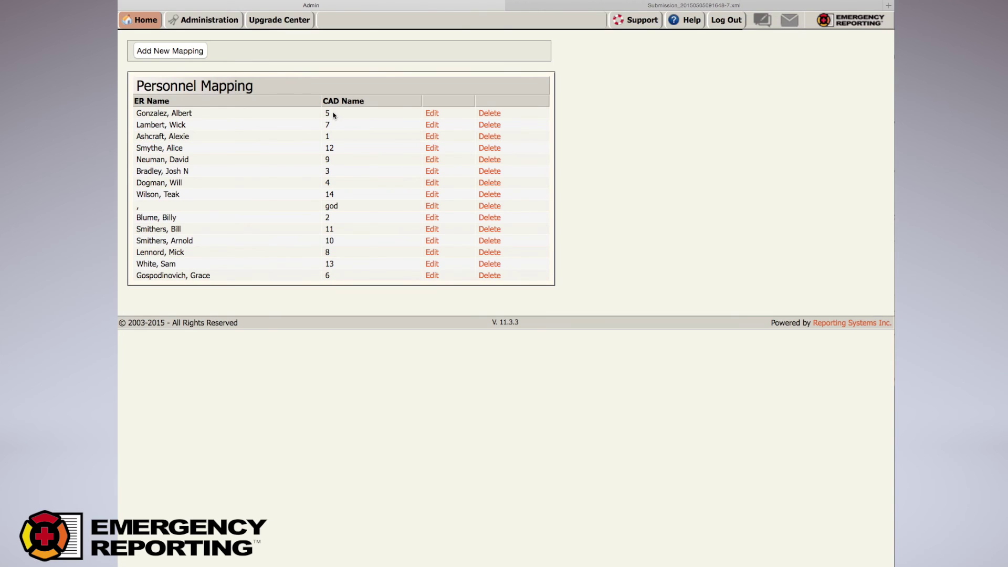
{"action": "left_click_drag", "start_coordinate": [141, 113], "coordinate": [167, 114]}
{"action": "left_click_drag", "start_coordinate": [168, 115], "coordinate": [154, 114]}
{"action": "left_click", "coordinate": [431, 114]}
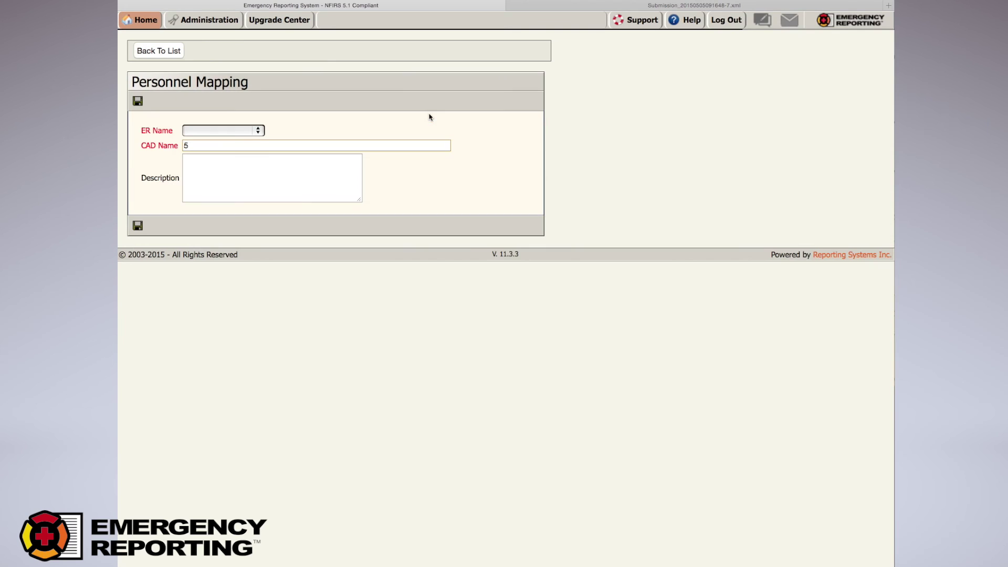
{"action": "left_click", "coordinate": [215, 131]}
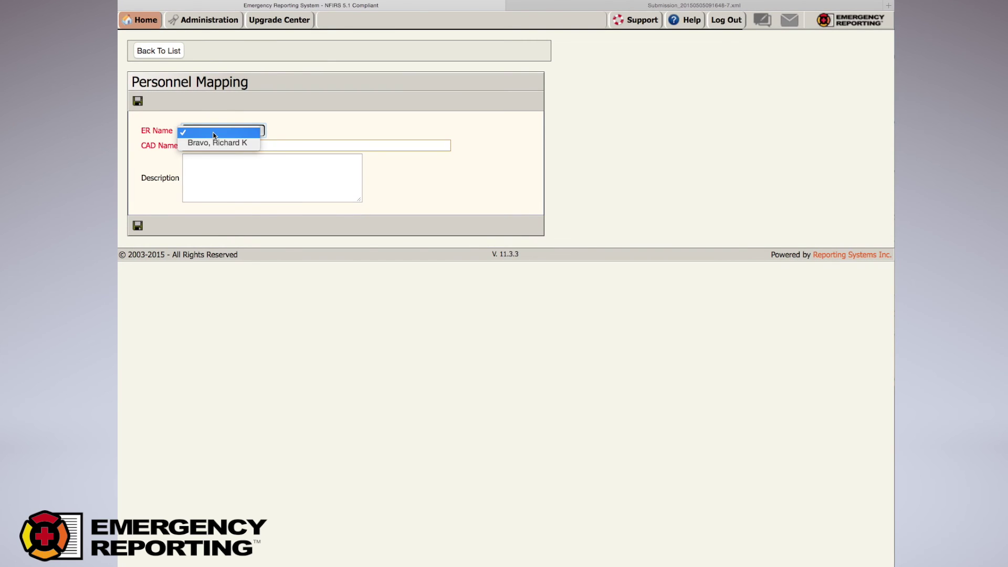
{"action": "left_click", "coordinate": [216, 143]}
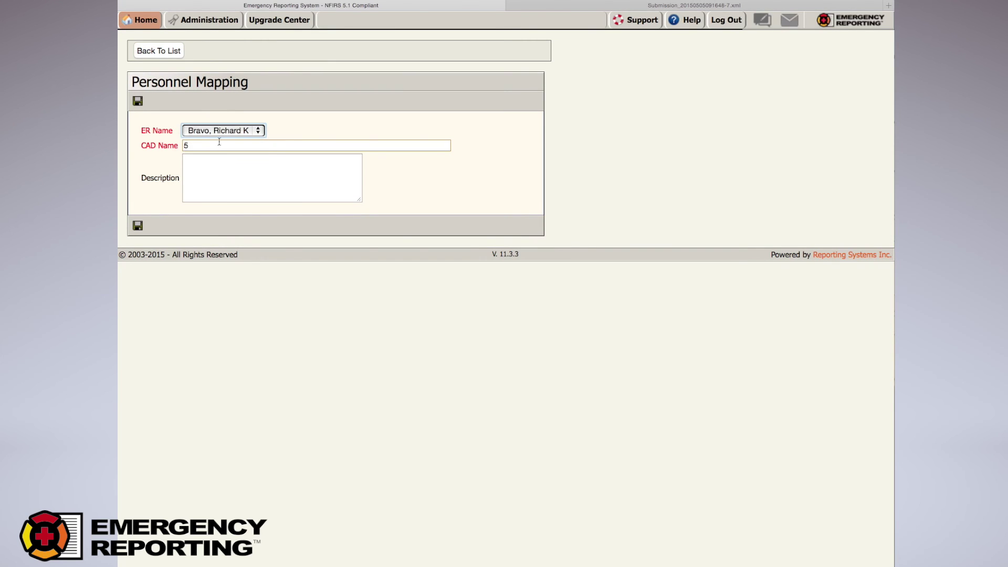
{"action": "left_click", "coordinate": [136, 225]}
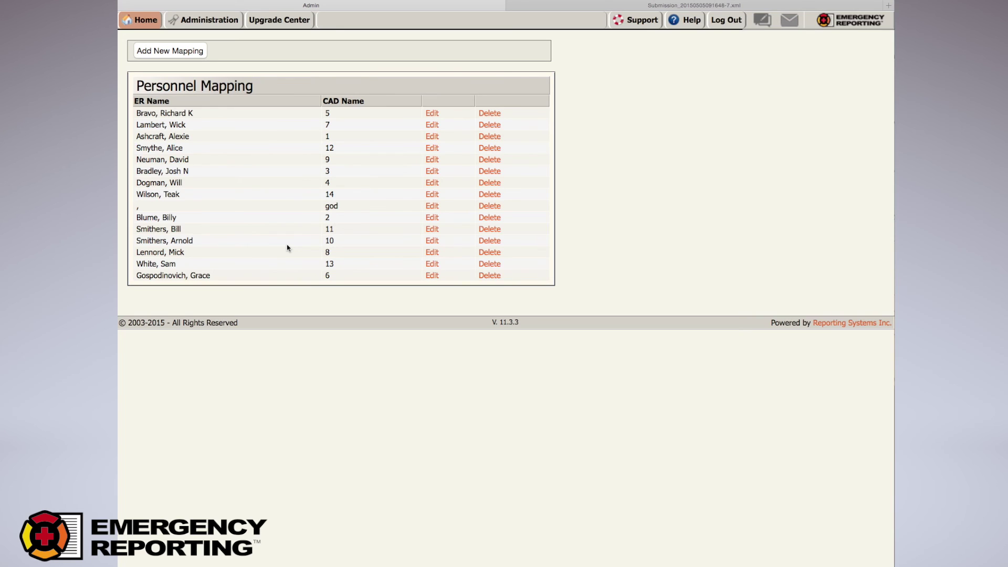
Open incident 2015-228's Basic Info 1 page and set the incident number to 292
{"action": "left_click", "coordinate": [147, 21]}
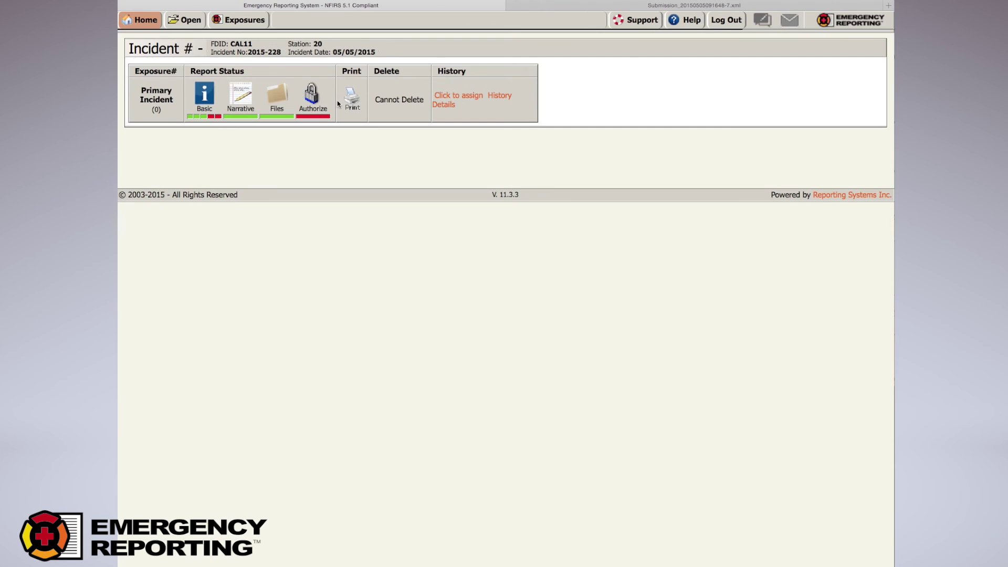
{"action": "left_click", "coordinate": [189, 116]}
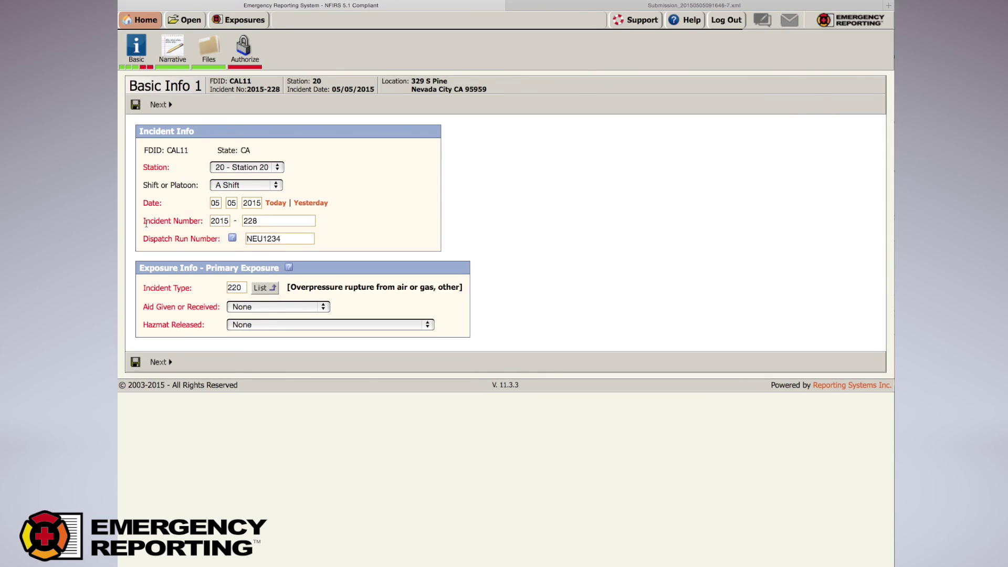
{"action": "double_click", "coordinate": [268, 221]}
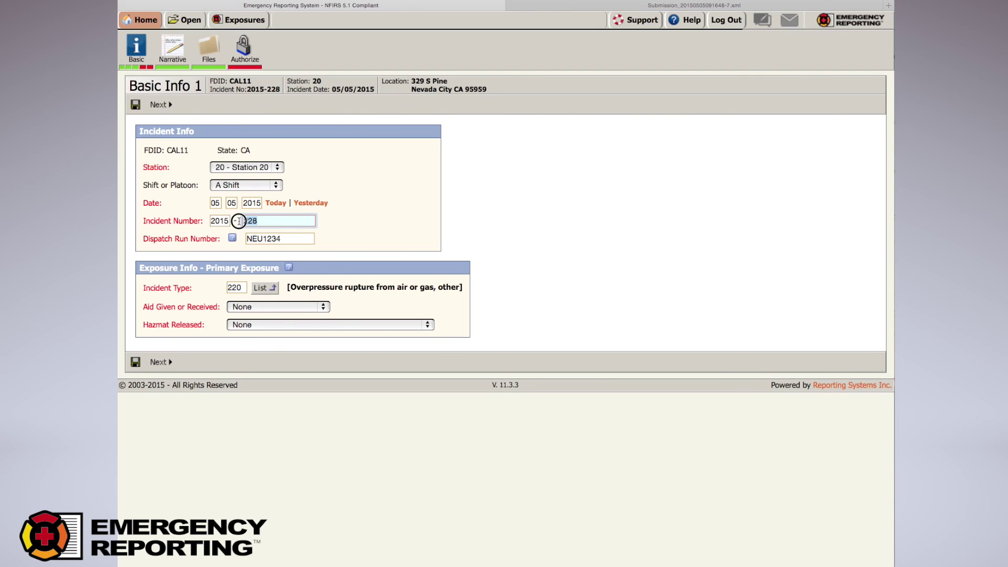
{"action": "type", "text": "292"}
{"action": "double_click", "coordinate": [274, 217]}
{"action": "left_click", "coordinate": [273, 217]}
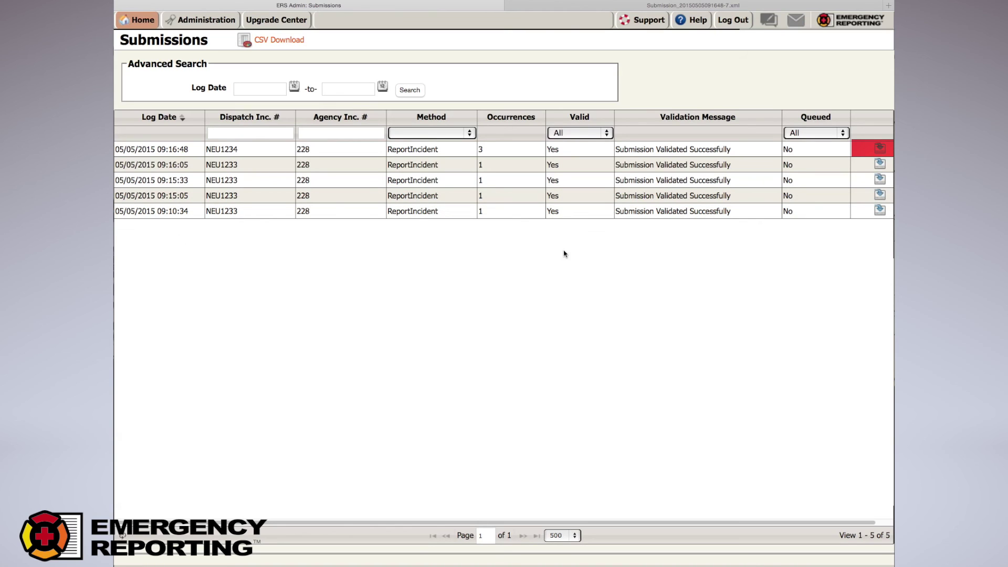
Return from the Submissions log to the administration settings page
{"action": "left_click", "coordinate": [212, 24]}
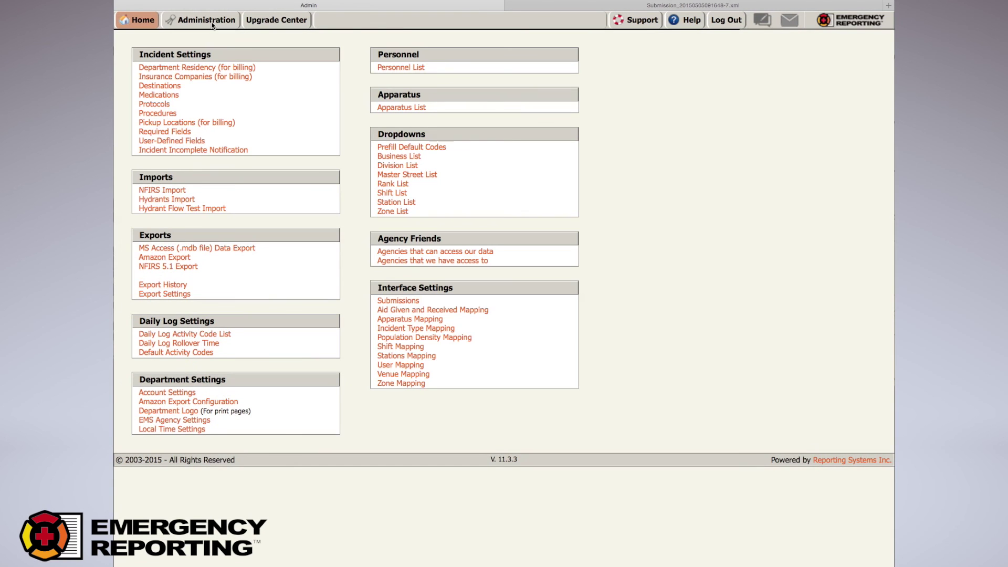